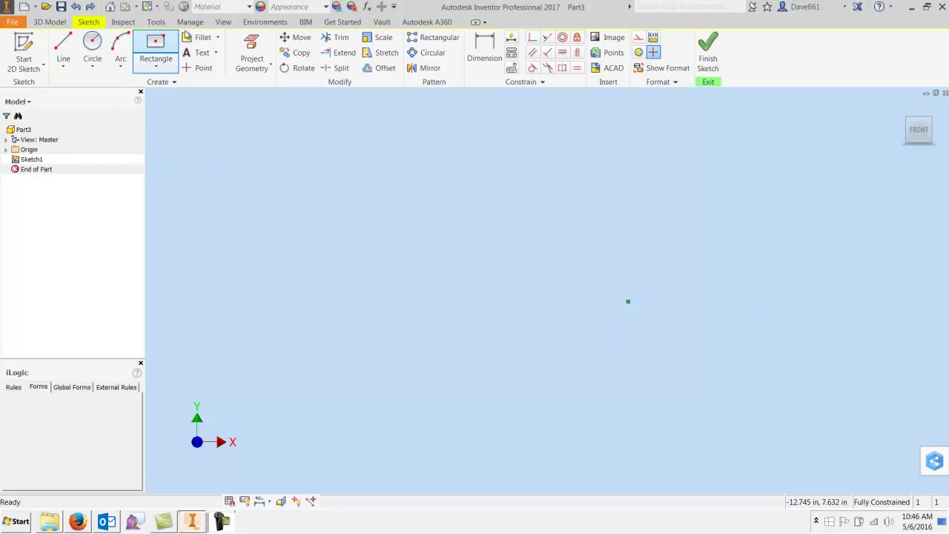
# Sketch a center-point rectangle at the origin and finish the sketch
pyautogui.click(155, 48)
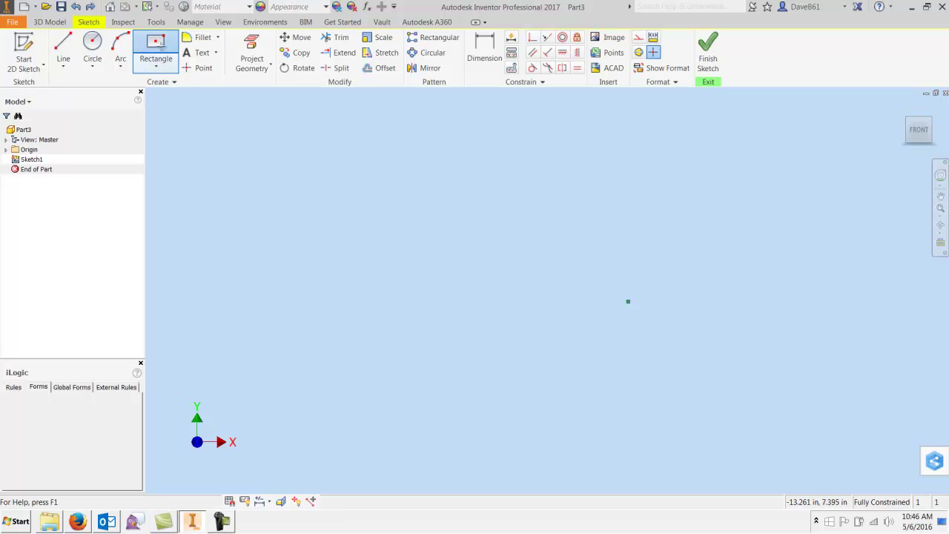
pyautogui.click(628, 301)
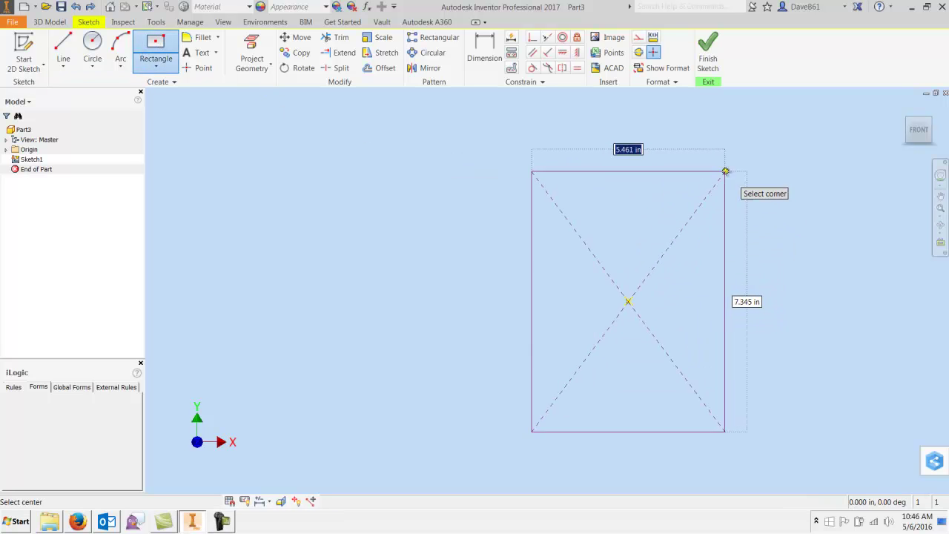
pyautogui.click(821, 157)
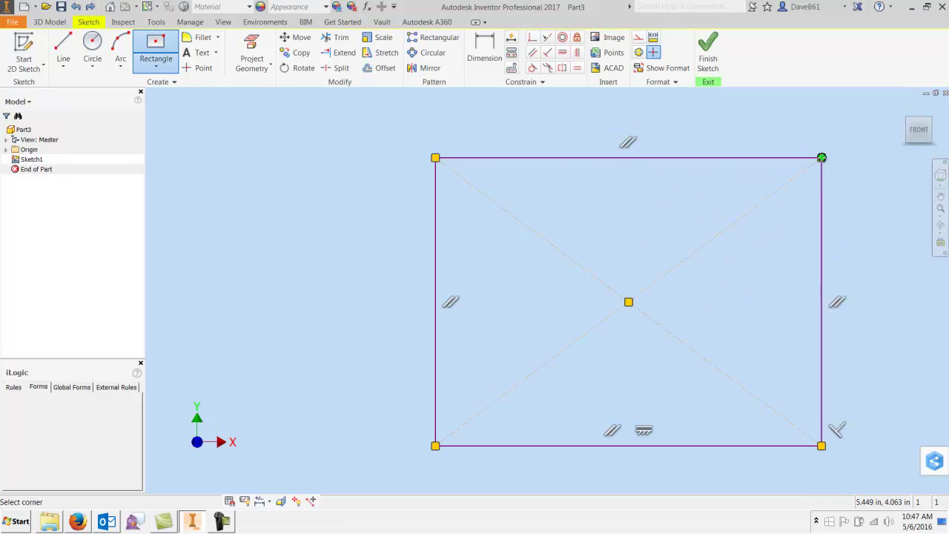
pyautogui.click(710, 53)
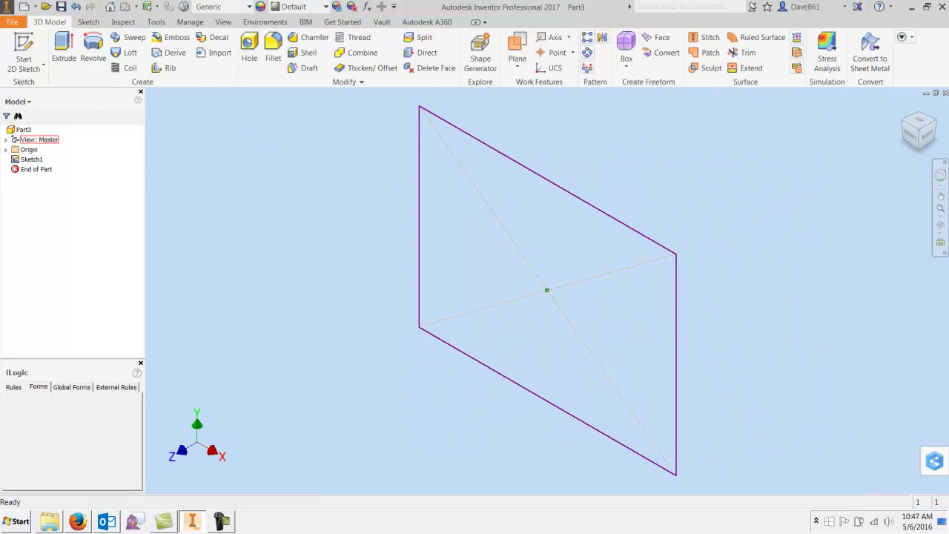
# Extrude the rectangle 1 in into a solid plate and view it from the front
pyautogui.press('e')
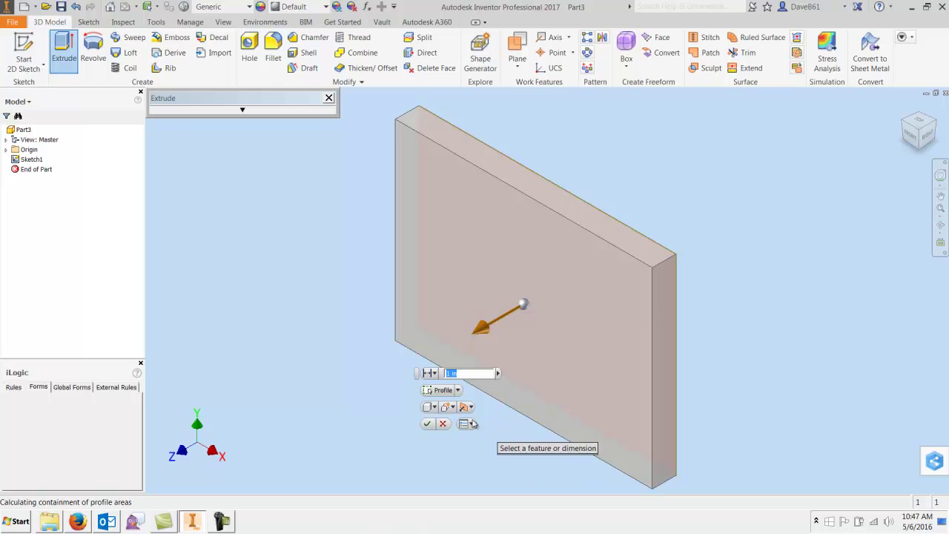
pyautogui.click(427, 424)
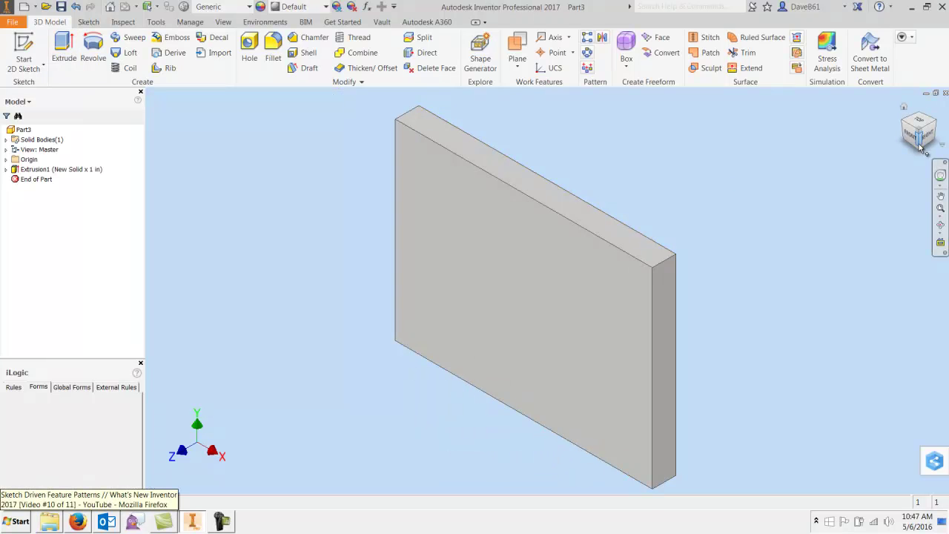
pyautogui.click(914, 138)
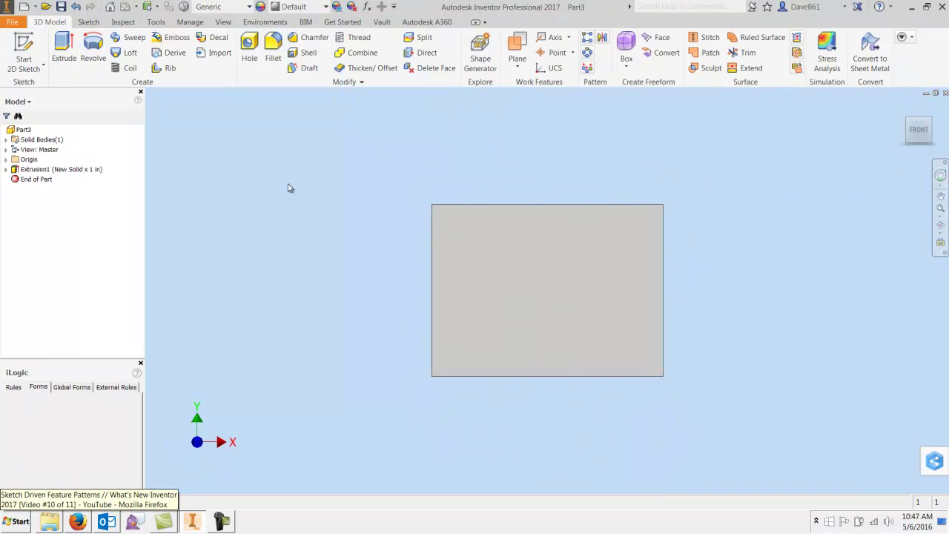
# Start a sketch on the plate's front face and place six scattered points
pyautogui.press('s')
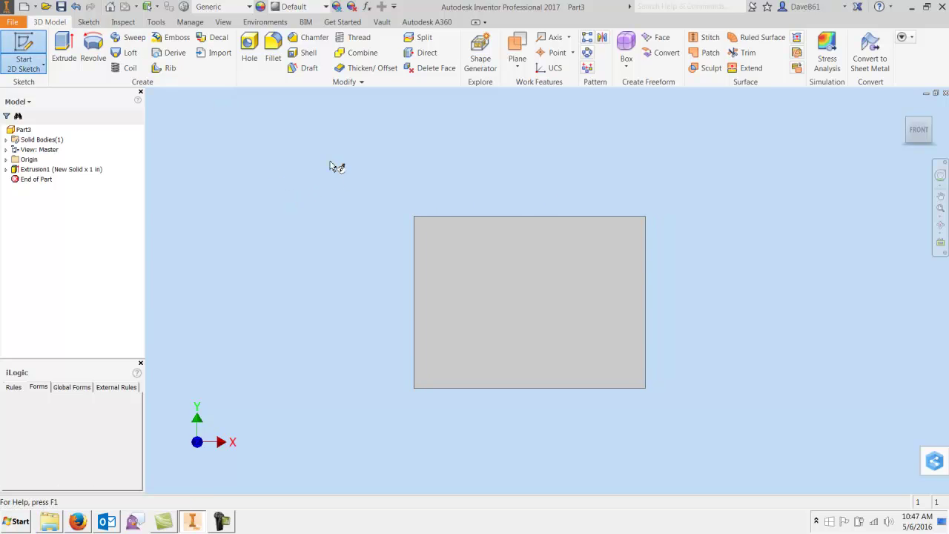
pyautogui.click(478, 270)
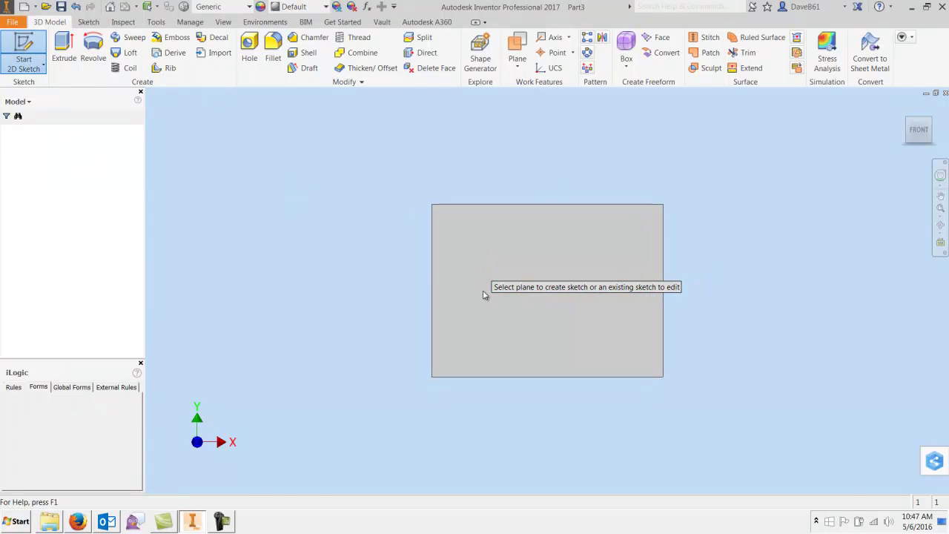
pyautogui.click(199, 67)
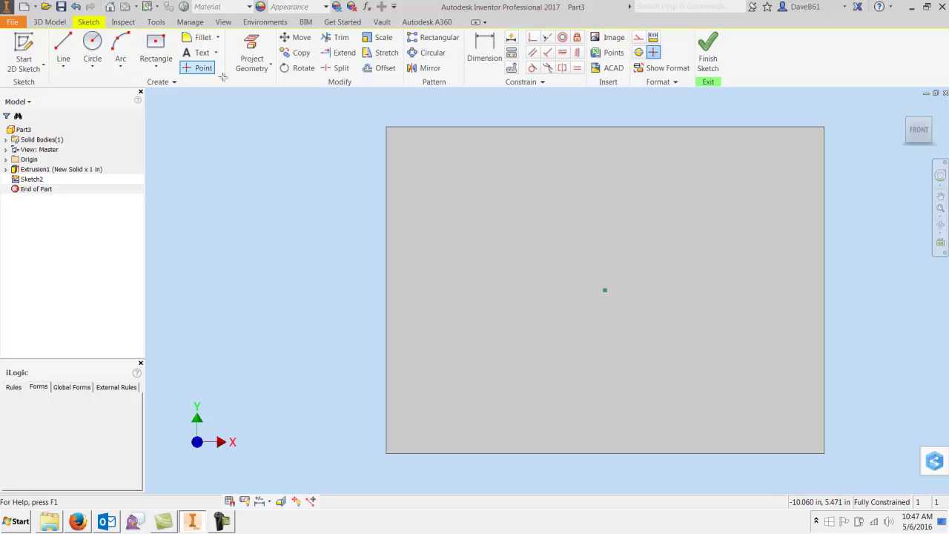
pyautogui.click(455, 176)
pyautogui.click(429, 241)
pyautogui.click(437, 363)
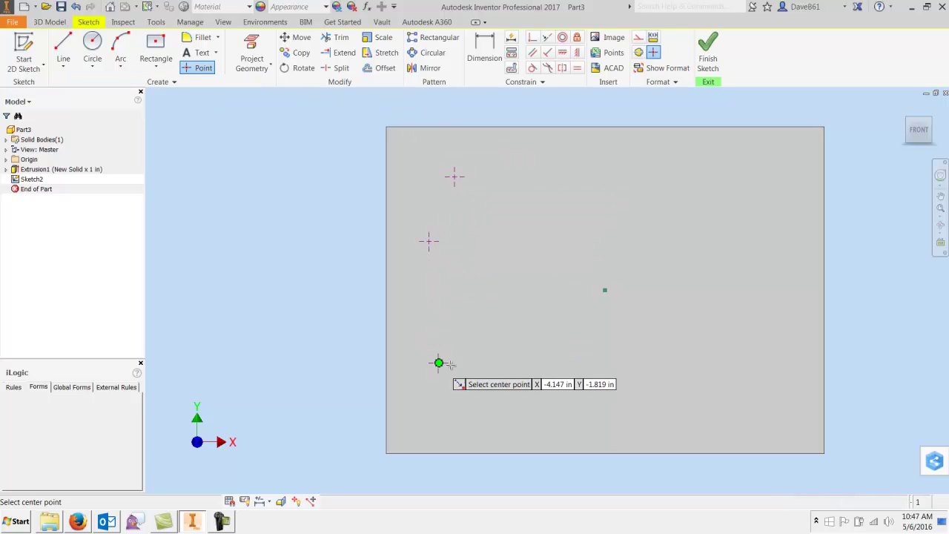
pyautogui.click(493, 362)
pyautogui.click(548, 258)
pyautogui.click(619, 195)
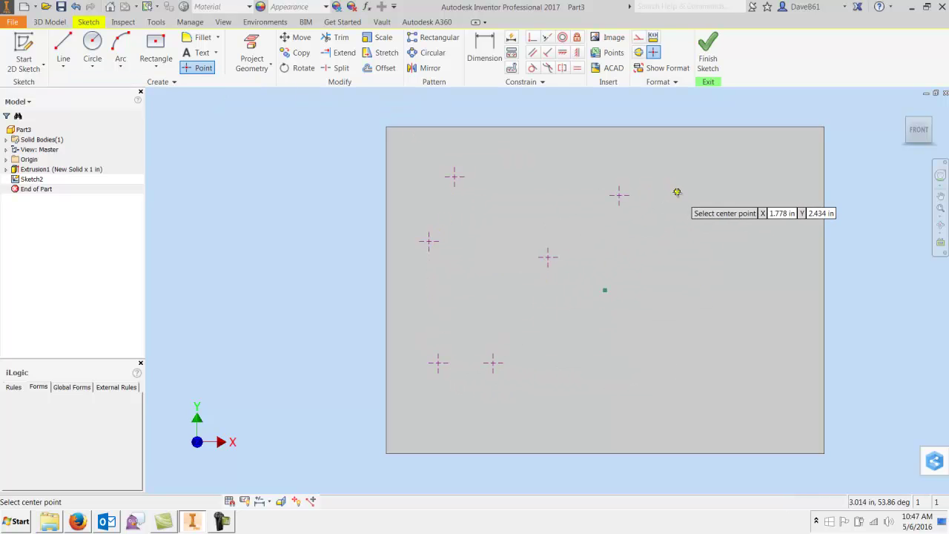
# Place six more scattered points, twelve in total, and finish Sketch2
pyautogui.click(676, 192)
pyautogui.click(744, 184)
pyautogui.click(771, 235)
pyautogui.click(729, 290)
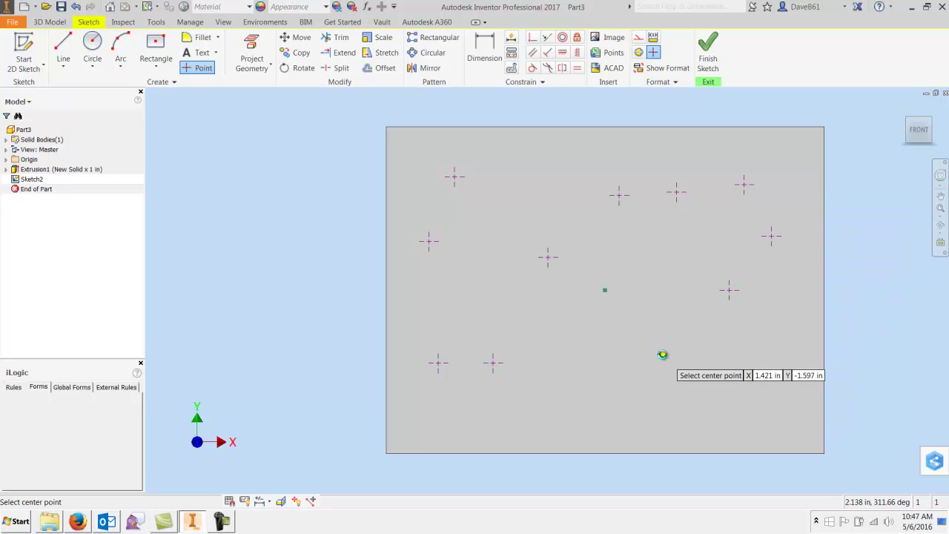
pyautogui.click(662, 354)
pyautogui.click(759, 382)
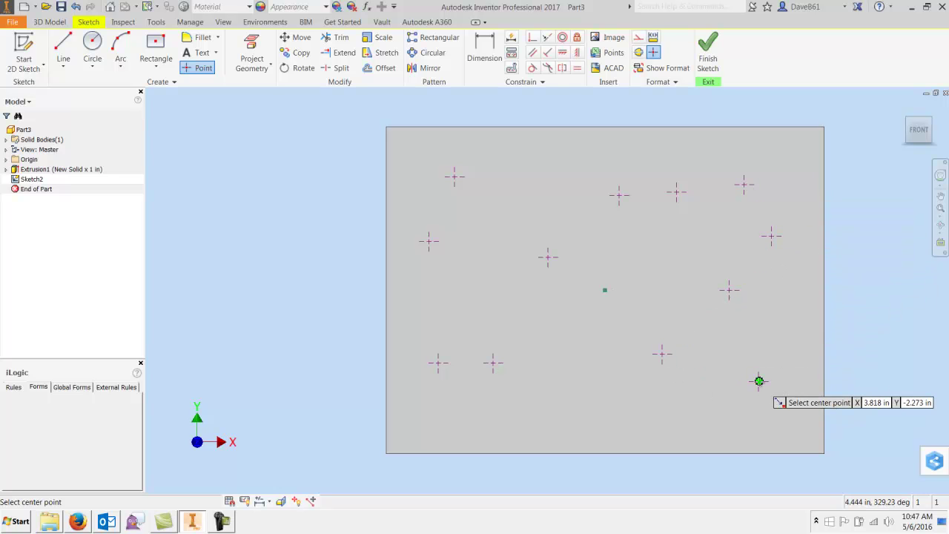
pyautogui.click(715, 55)
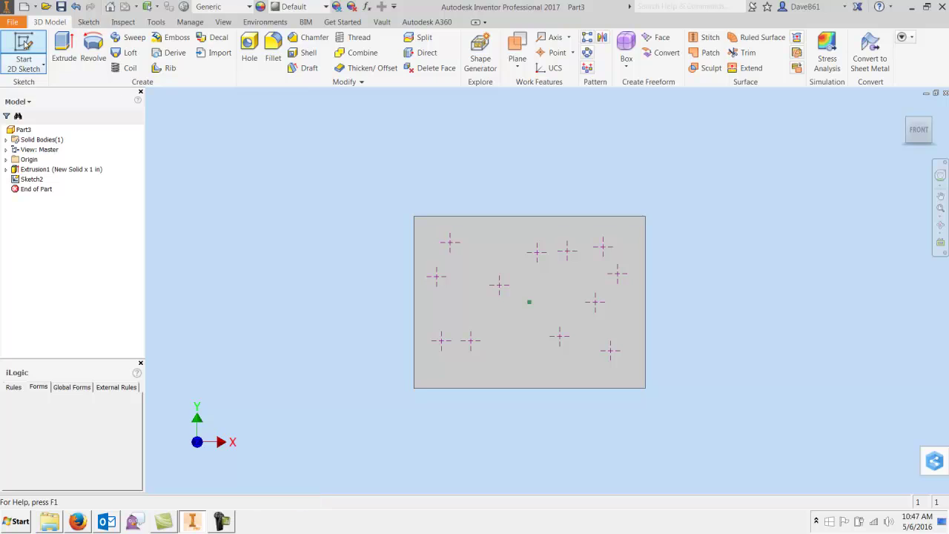
# On the front face, project the points and draw a 0.5 in circle on the top-left point
pyautogui.click(23, 46)
pyautogui.click(500, 239)
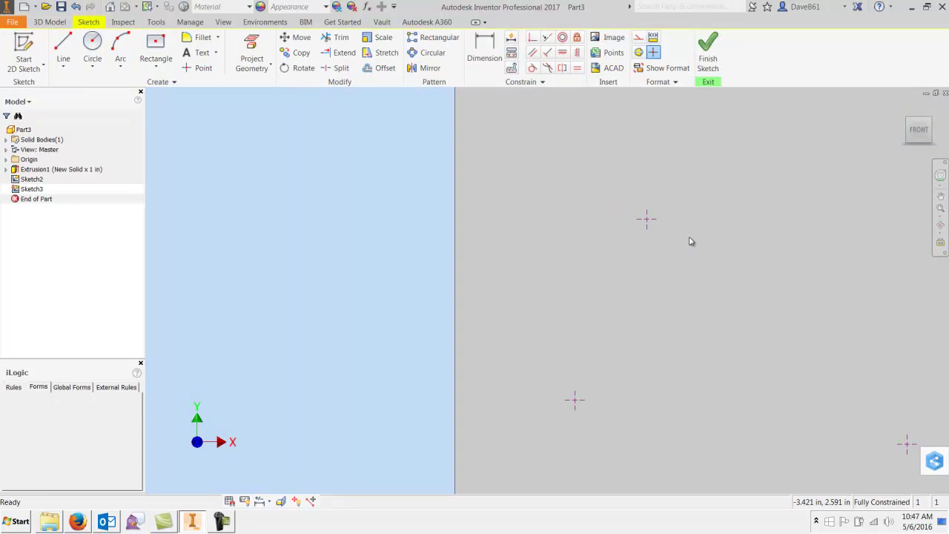
pyautogui.moveTo(768, 208); pyautogui.dragTo(510, 228, button='middle')
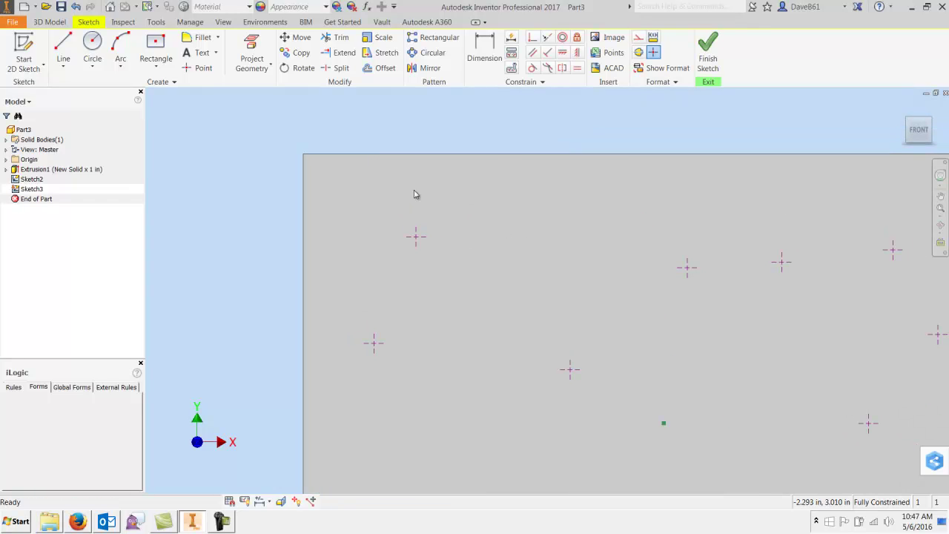
pyautogui.click(251, 52)
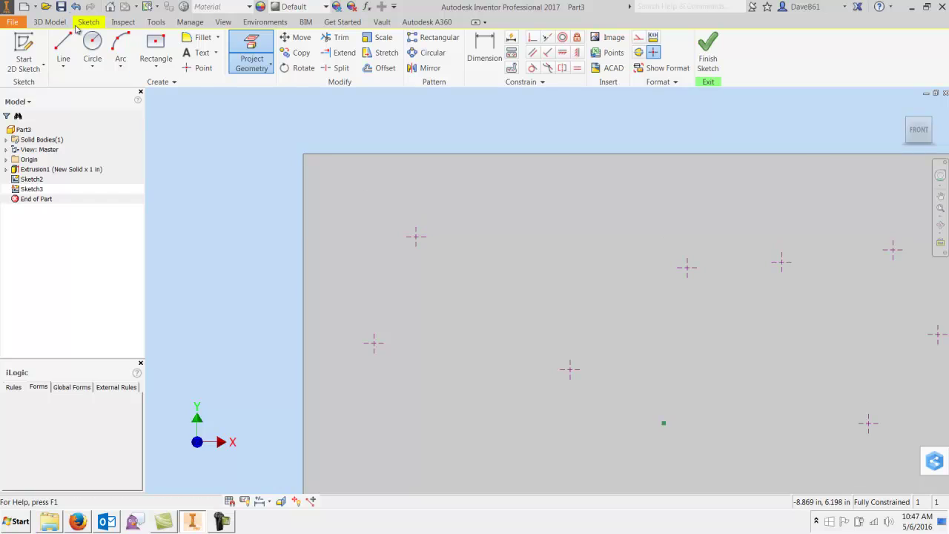
pyautogui.click(92, 44)
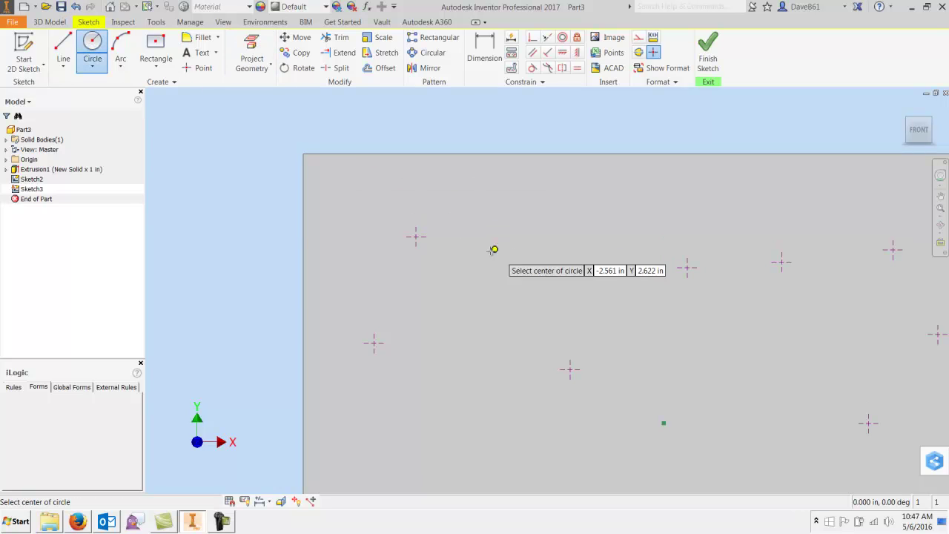
pyautogui.click(416, 236)
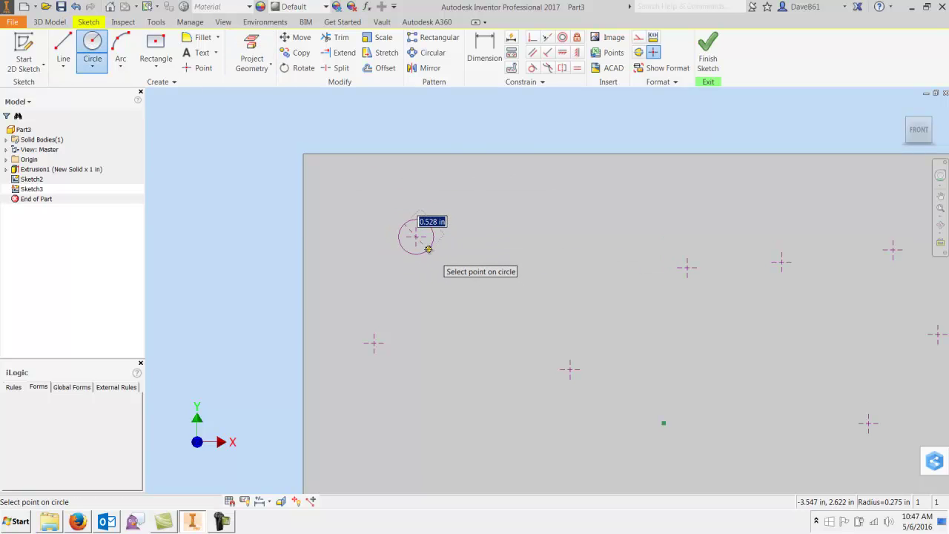
pyautogui.write('.5')
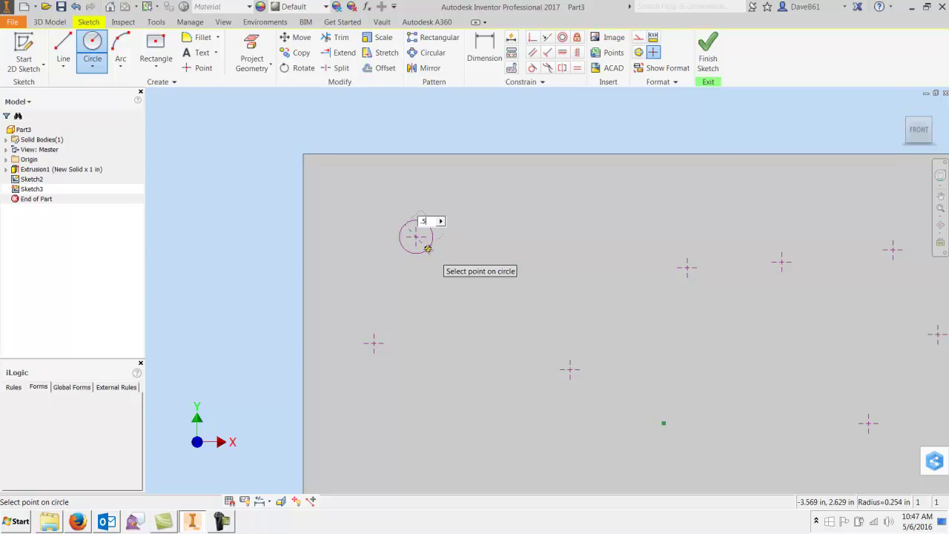
pyautogui.press('Return')
pyautogui.click(710, 49)
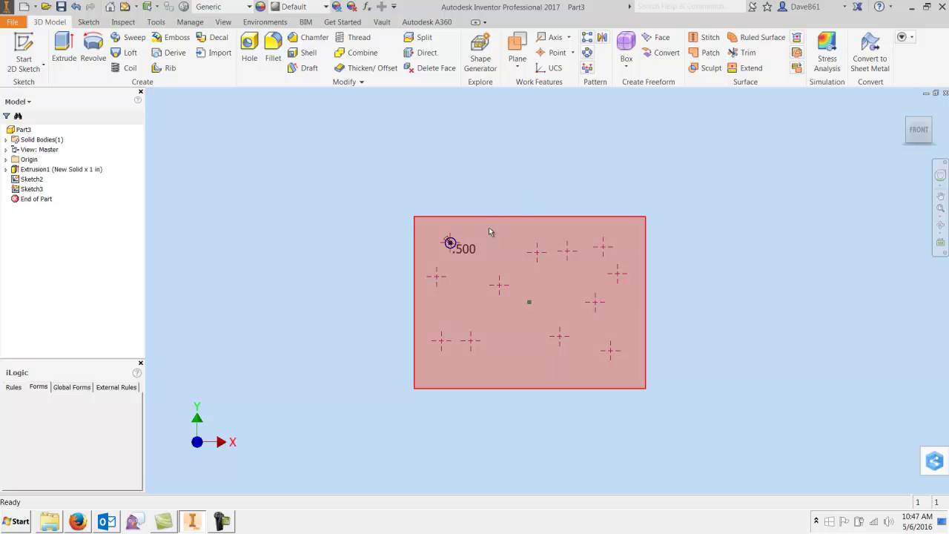
# Extrude the circle 1 in, joined to the plate, as pin Extrusion2
pyautogui.press('e')
pyautogui.scroll(3, 445, 259)
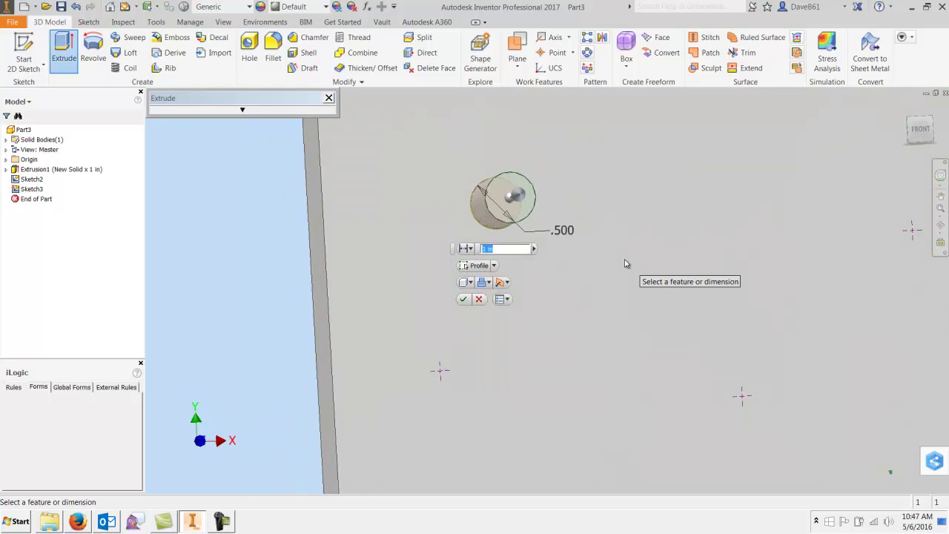
pyautogui.click(465, 301)
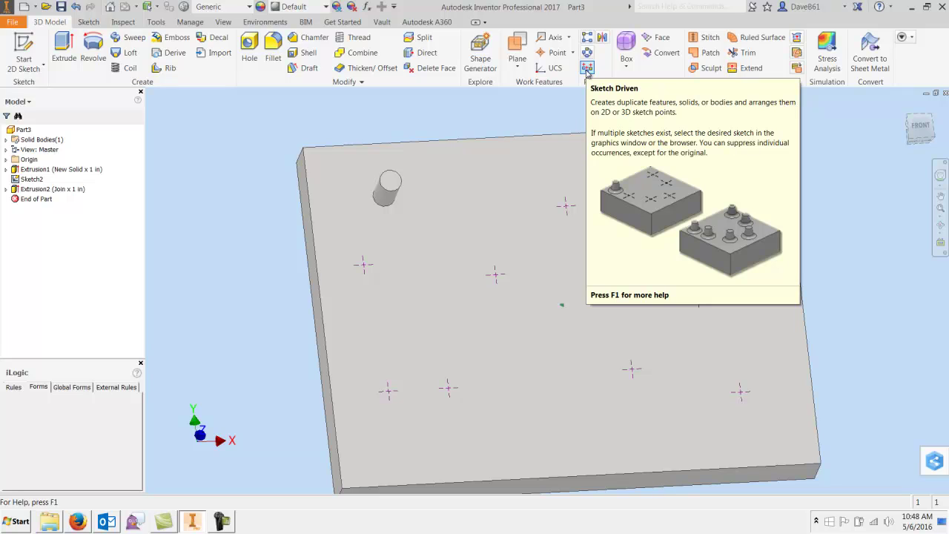
# Sketch-pattern Extrusion2 onto every point of Sketch2
pyautogui.click(588, 69)
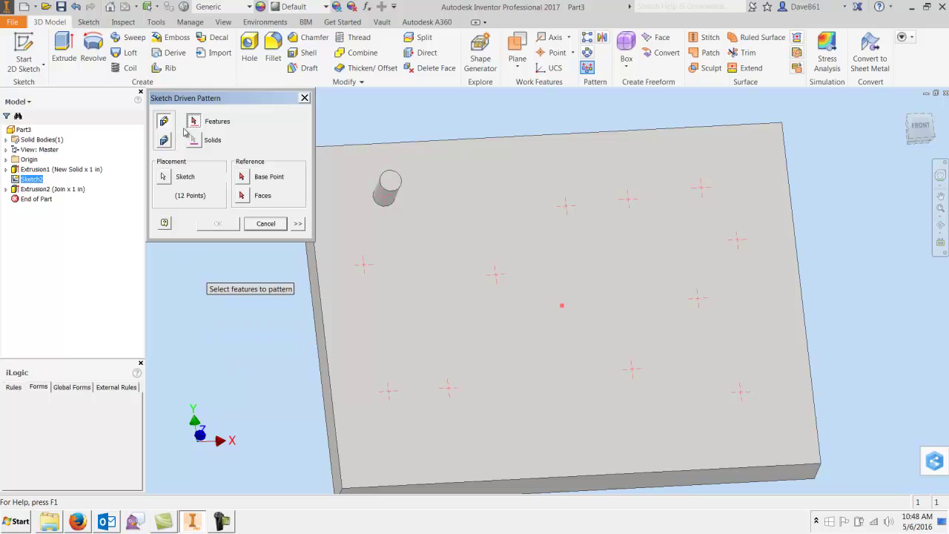
pyautogui.click(32, 190)
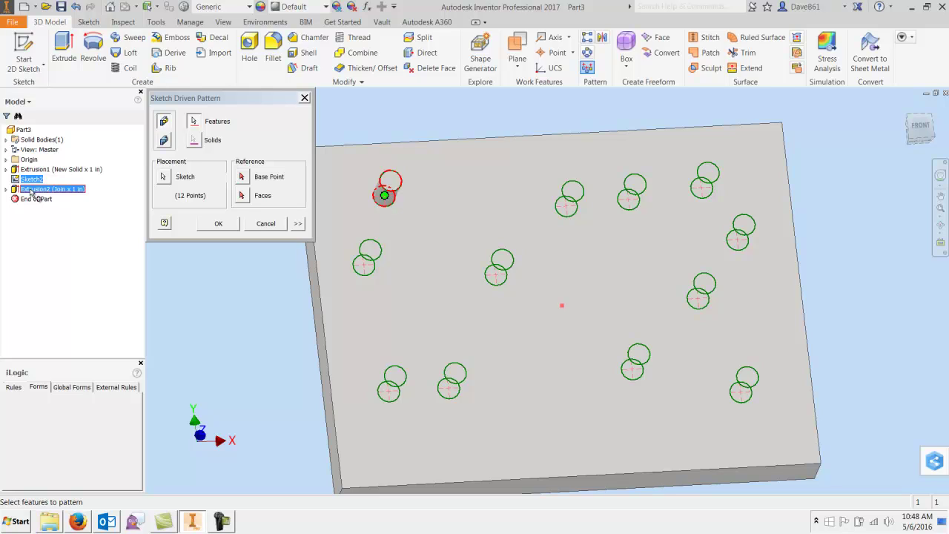
pyautogui.click(217, 225)
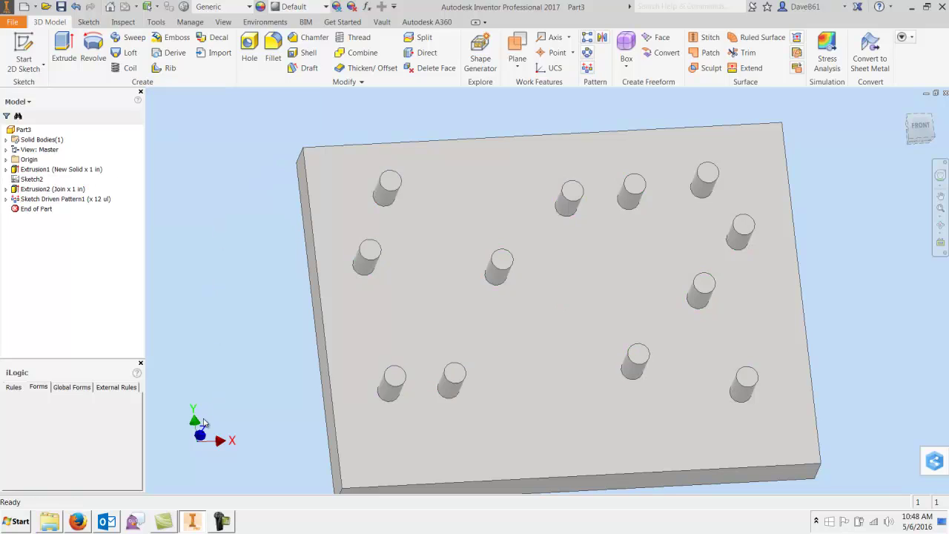
# Cycle the view from isometric until it faces the plate's front
pyautogui.press('F6')
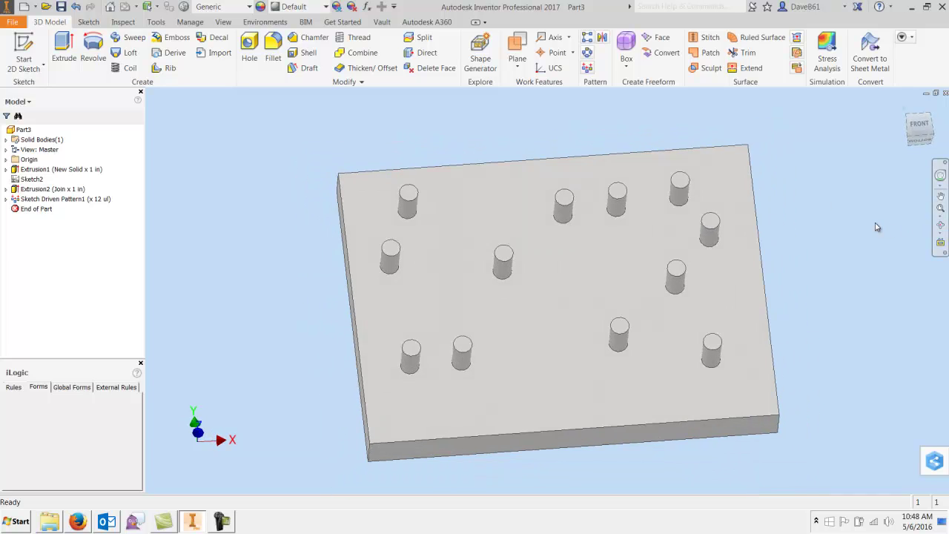
pyautogui.press('F5')
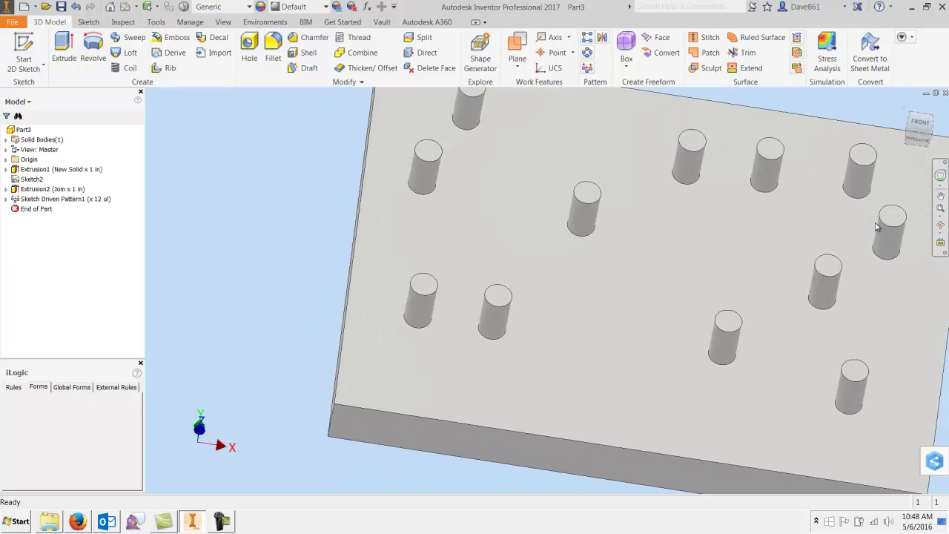
pyautogui.press('F5')
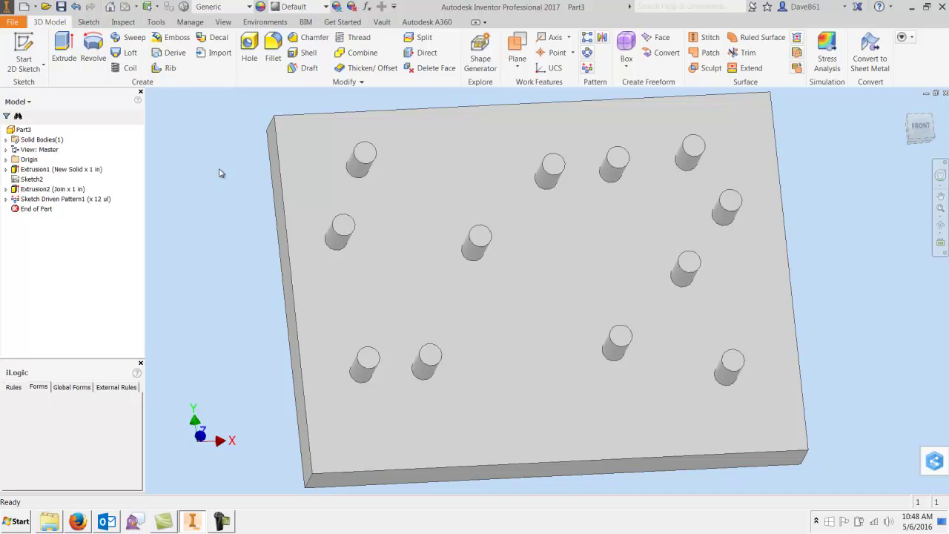
pyautogui.press('F5')
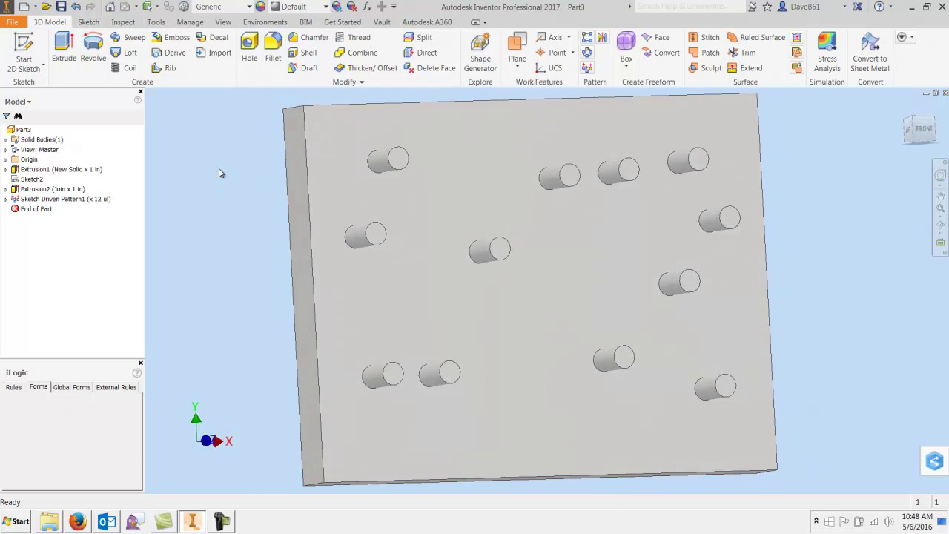
# Edit Sketch2, drag four peg points to new spots, and finish so the pegs follow
pyautogui.doubleClick(18, 182)
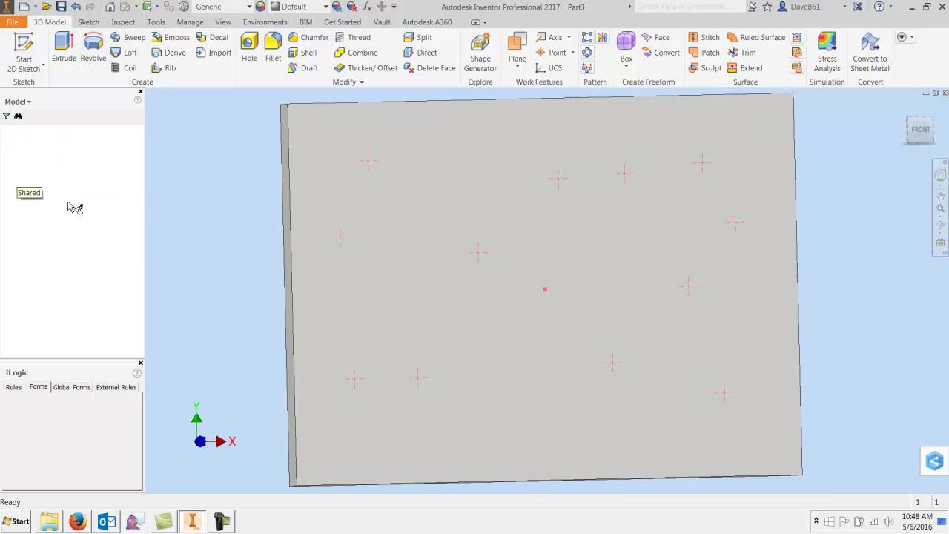
pyautogui.press('Escape')
pyautogui.moveTo(342, 234); pyautogui.dragTo(417, 226)
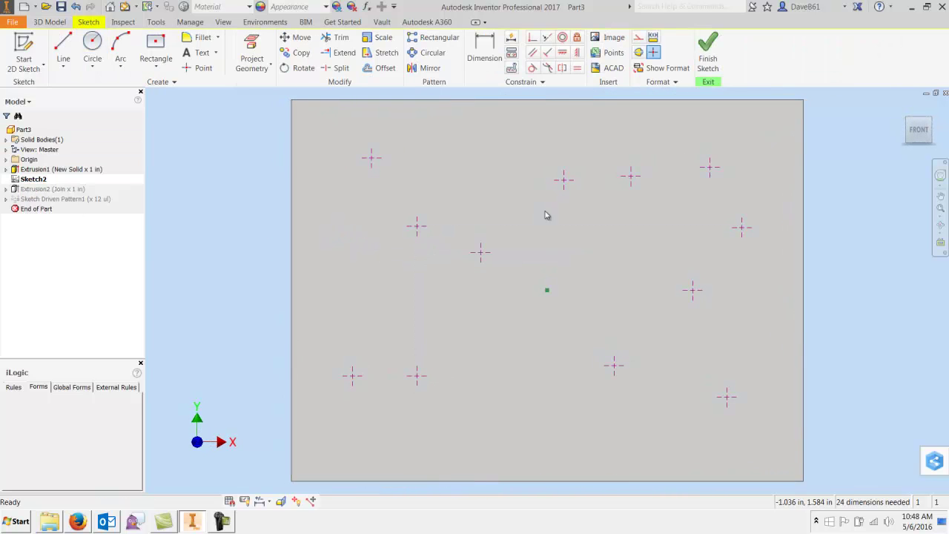
pyautogui.moveTo(567, 184); pyautogui.dragTo(570, 235)
pyautogui.moveTo(633, 179); pyautogui.dragTo(636, 231)
pyautogui.moveTo(709, 167); pyautogui.dragTo(674, 198)
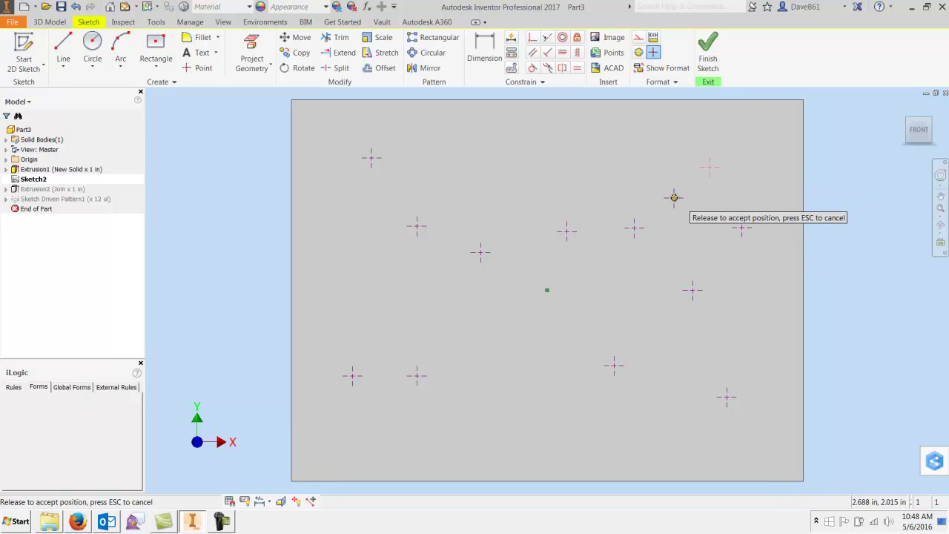
pyautogui.click(712, 53)
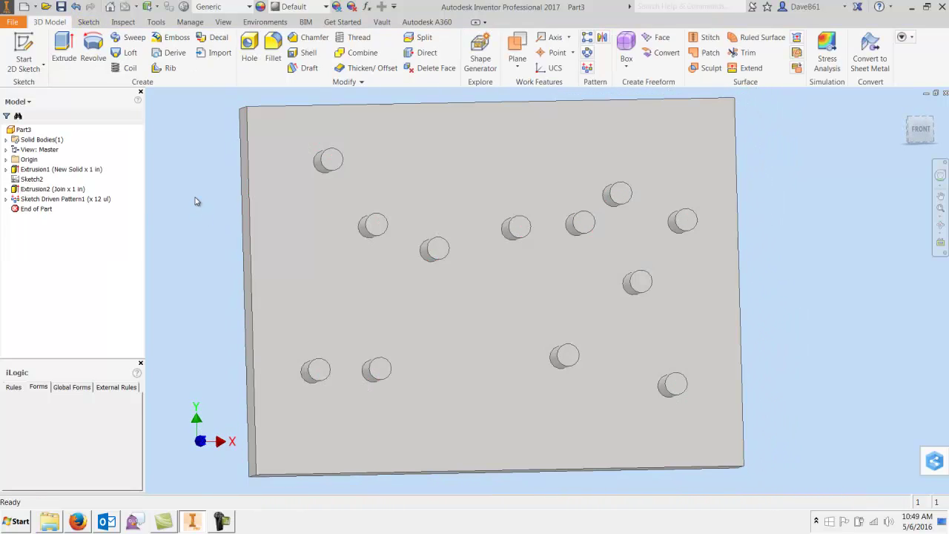
# Create a new part from the Standard (in).ipt template
pyautogui.hotkey('ctrl', 'n')
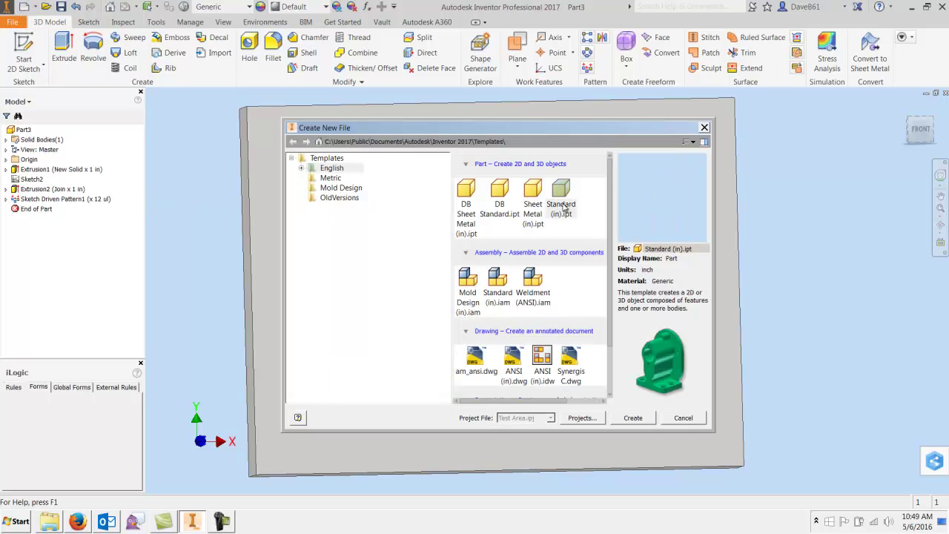
pyautogui.click(631, 420)
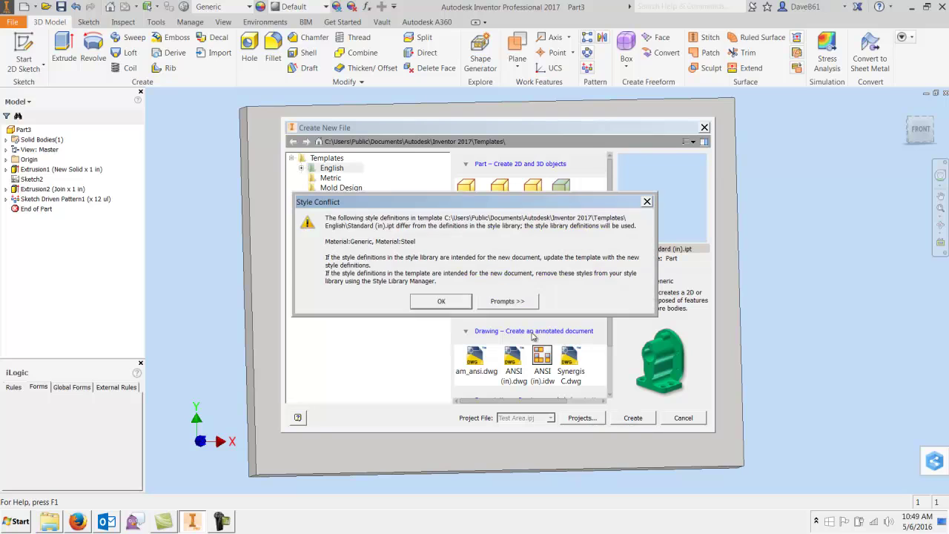
pyautogui.click(439, 304)
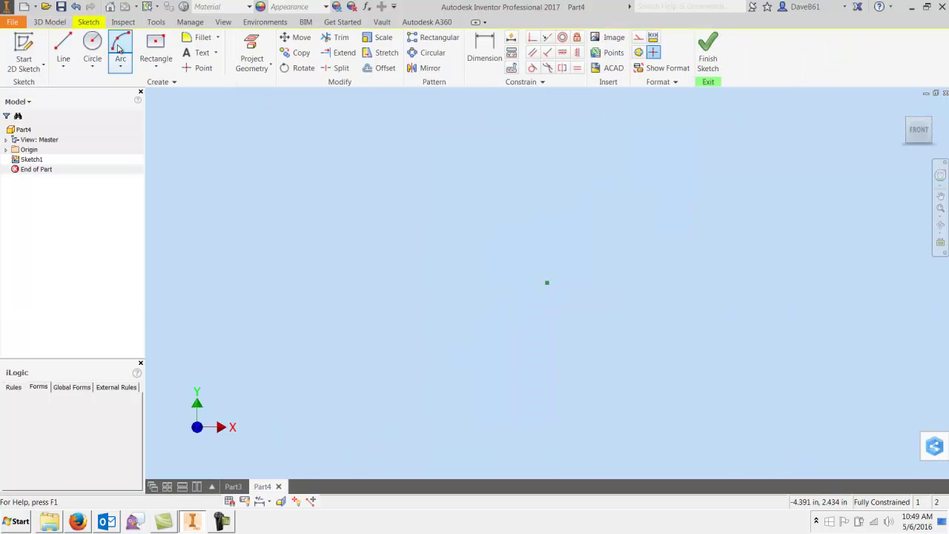
# Draw a three-point arc in the new part's sketch
pyautogui.click(118, 49)
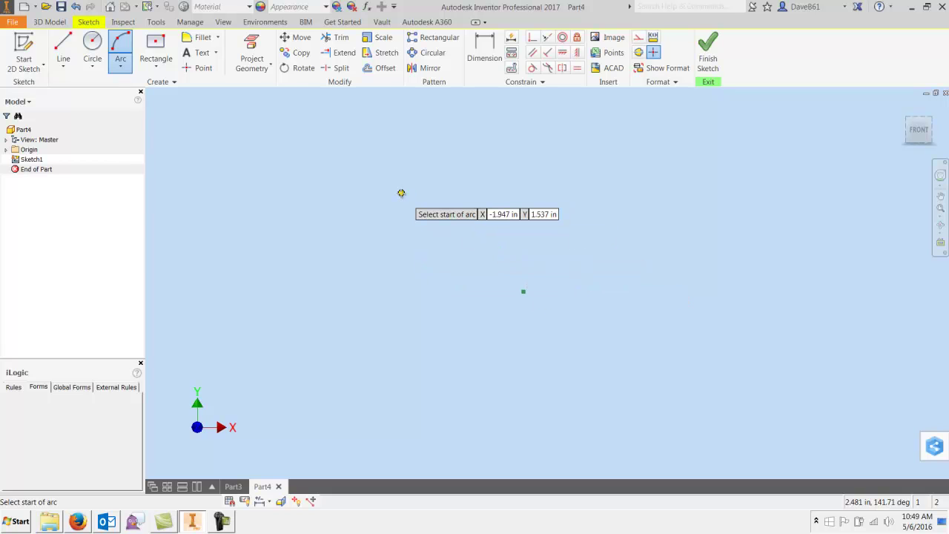
pyautogui.scroll(-1, 404, 198)
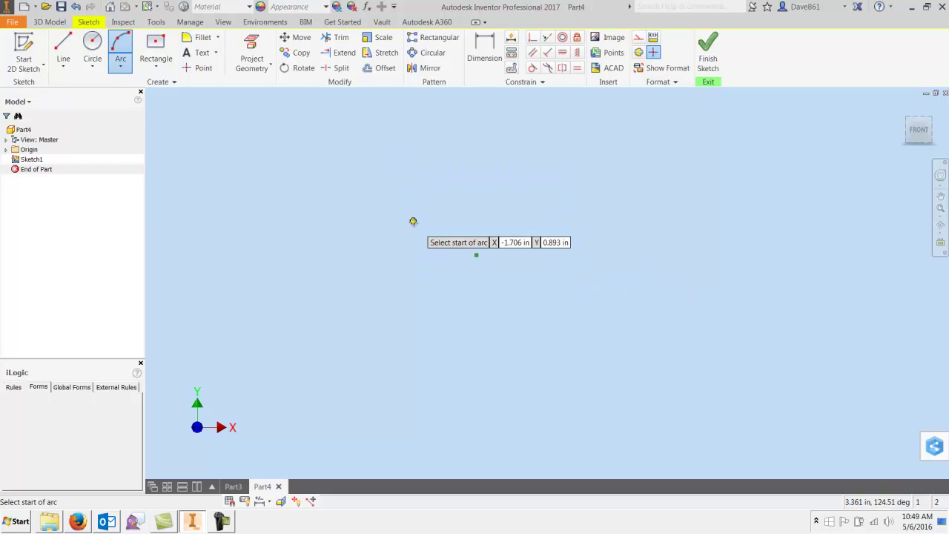
pyautogui.moveTo(413, 221); pyautogui.dragTo(555, 309, button='middle')
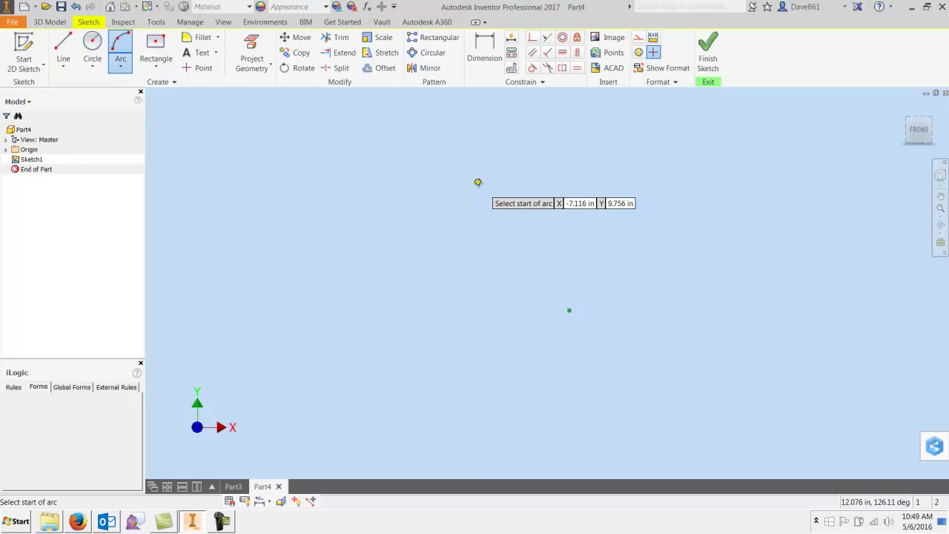
pyautogui.click(509, 204)
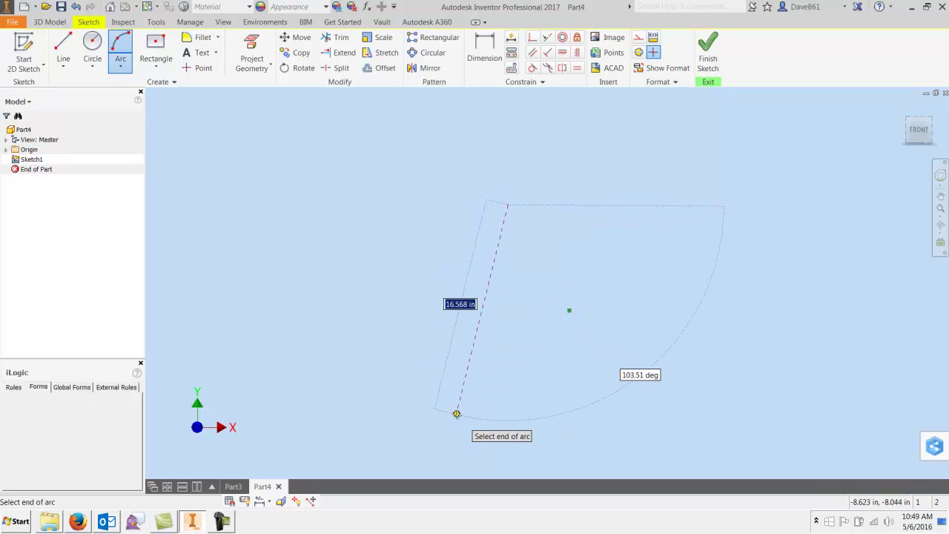
pyautogui.click(457, 414)
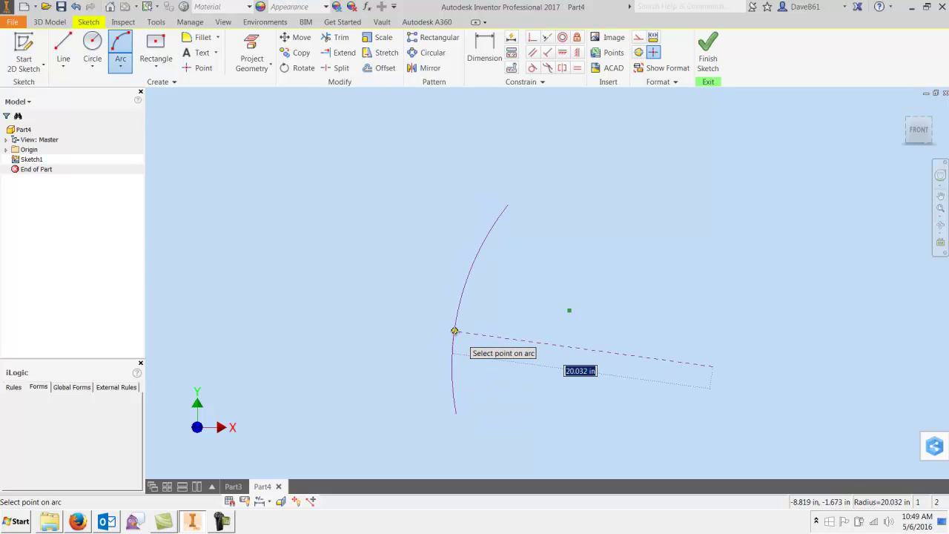
pyautogui.click(454, 331)
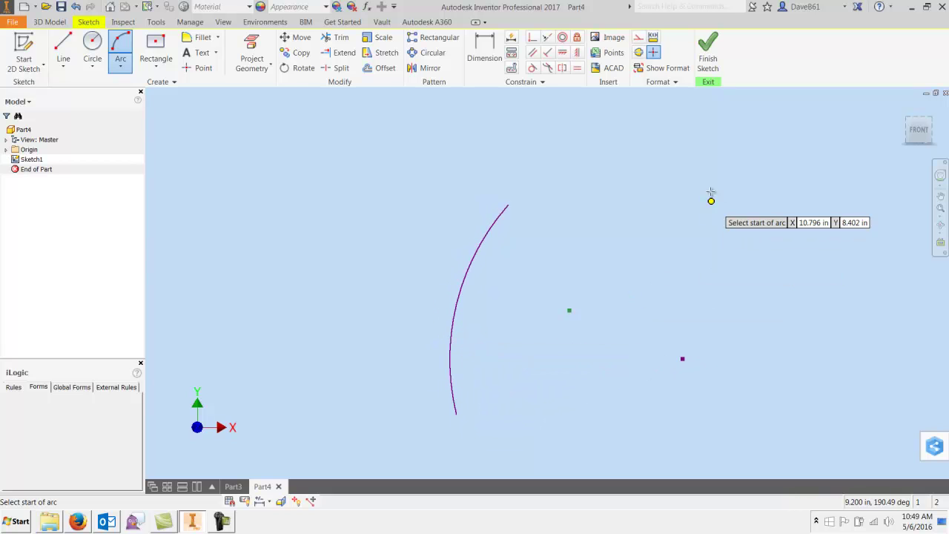
# Offset the arc by 0.25 in
pyautogui.click(382, 68)
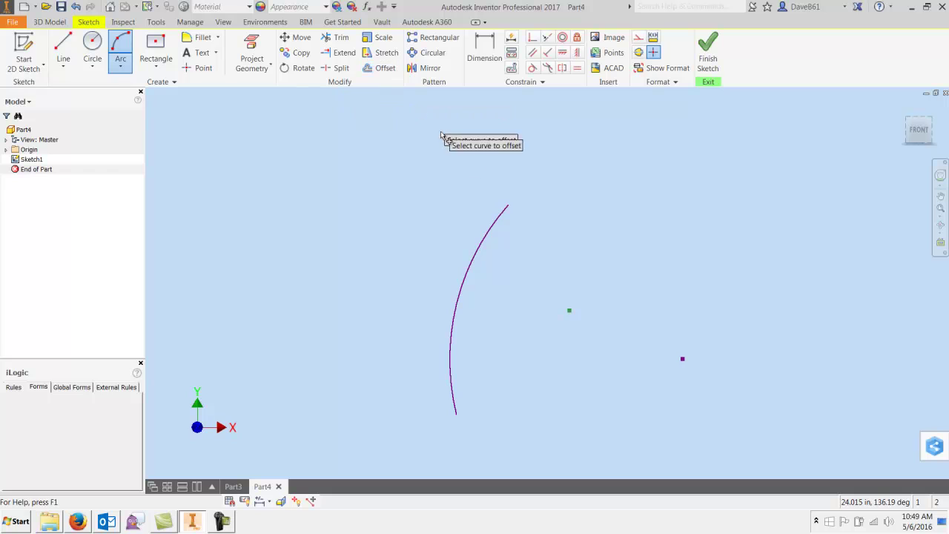
pyautogui.click(482, 252)
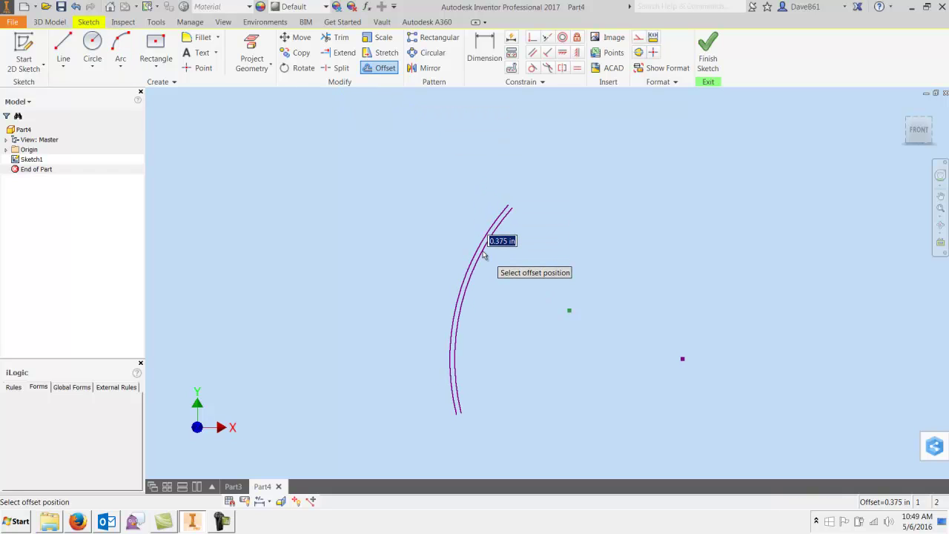
pyautogui.press('BackSpace')
pyautogui.write('.250')
pyautogui.press('Return')
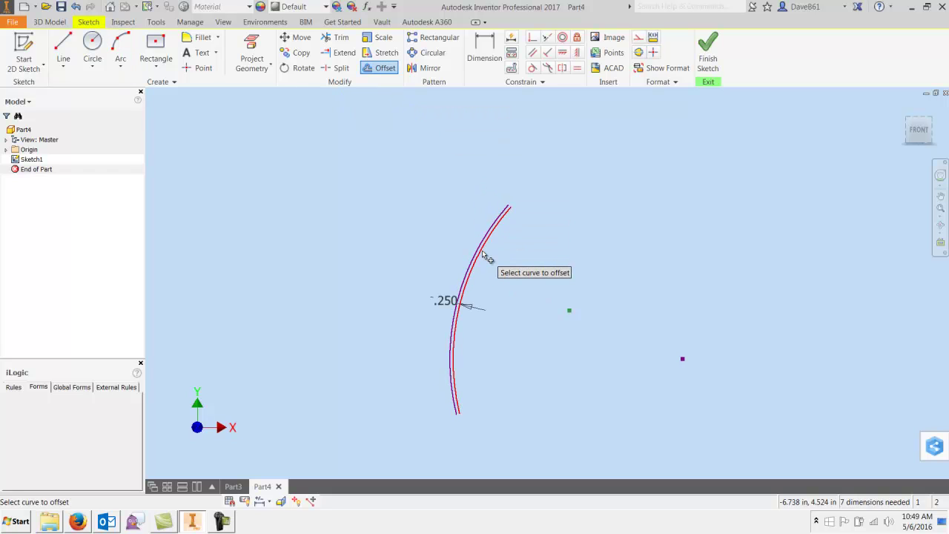
# Close the ends of the arcs with lines and finish the profile sketch
pyautogui.click(62, 46)
pyautogui.scroll(3, 511, 202)
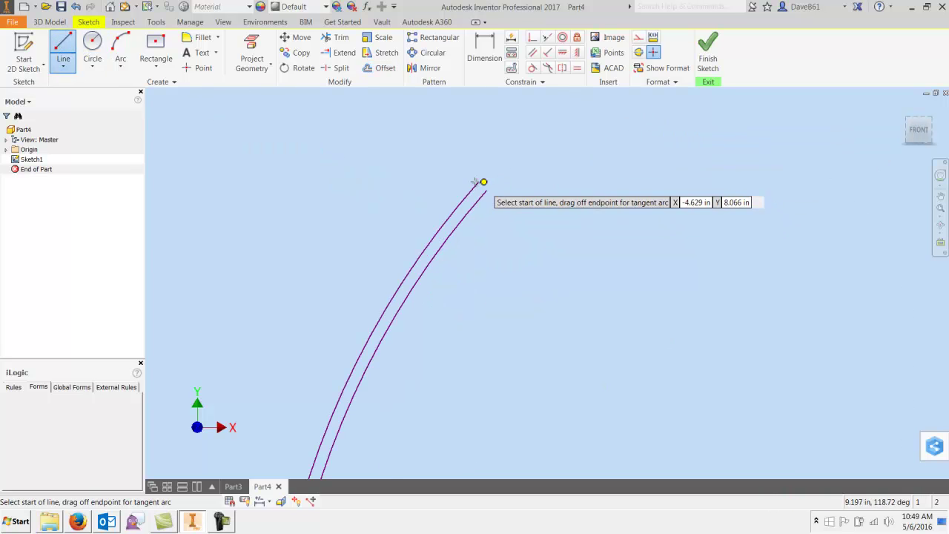
pyautogui.click(478, 182)
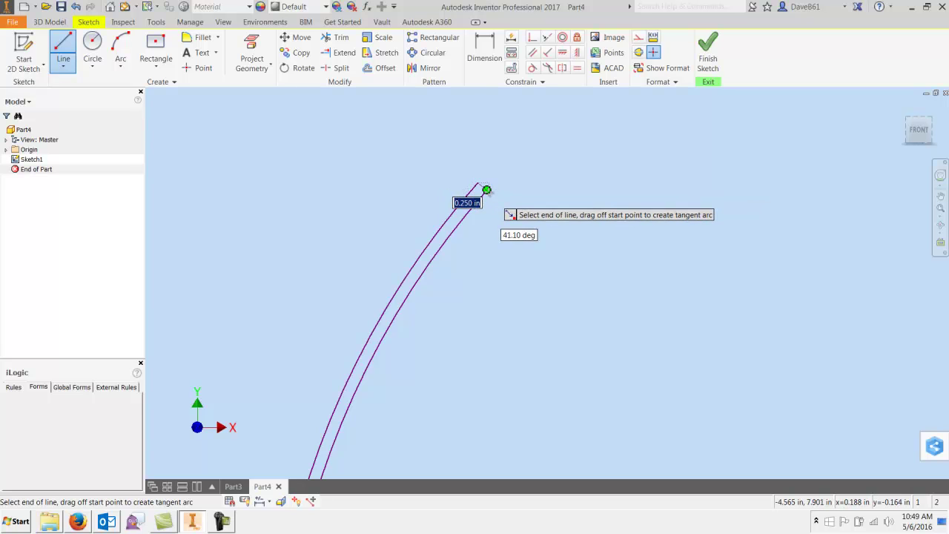
pyautogui.press('Escape')
pyautogui.scroll(4, 527, 242)
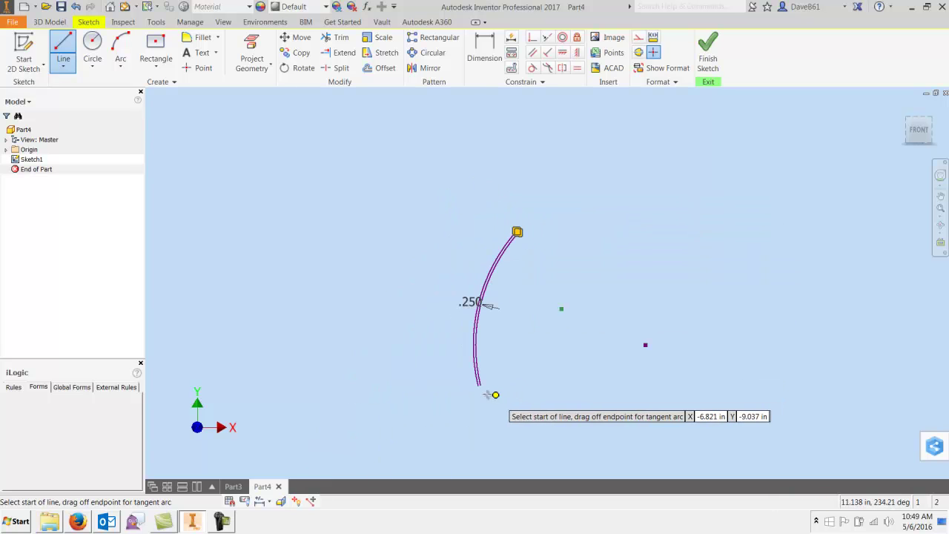
pyautogui.scroll(-4, 490, 394)
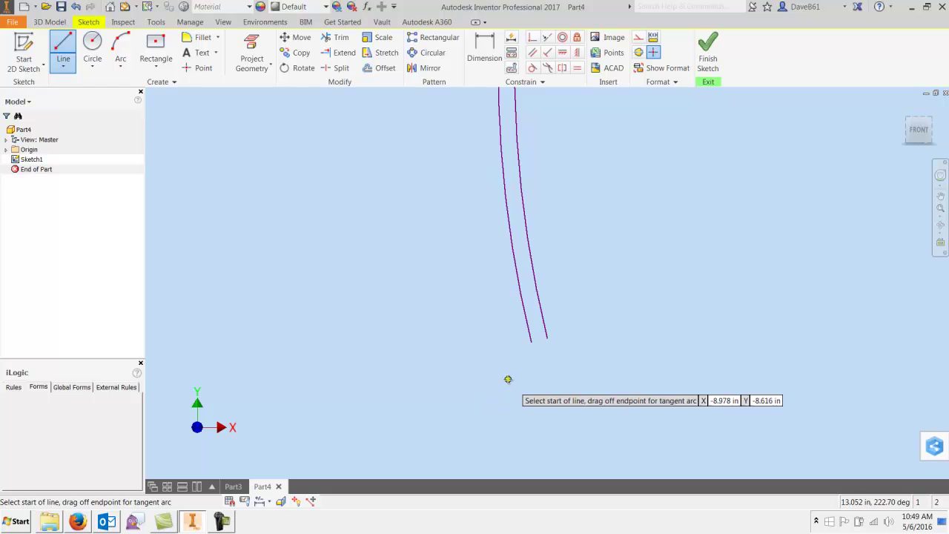
pyautogui.click(547, 337)
pyautogui.click(531, 341)
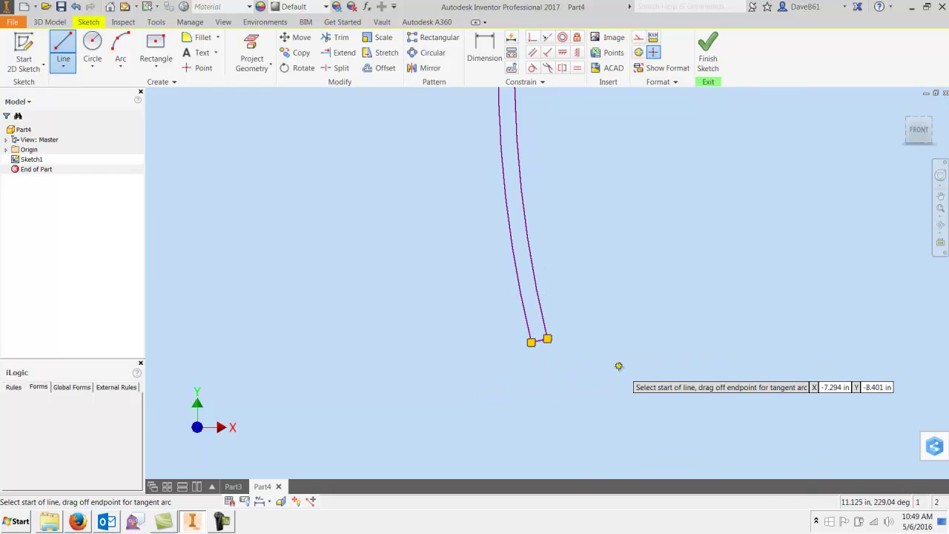
pyautogui.click(707, 54)
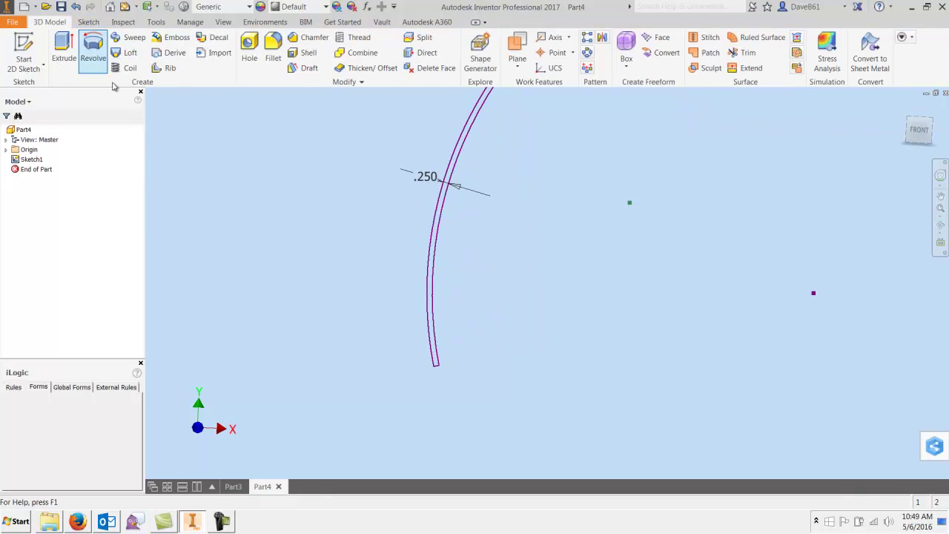
pyautogui.click(6, 149)
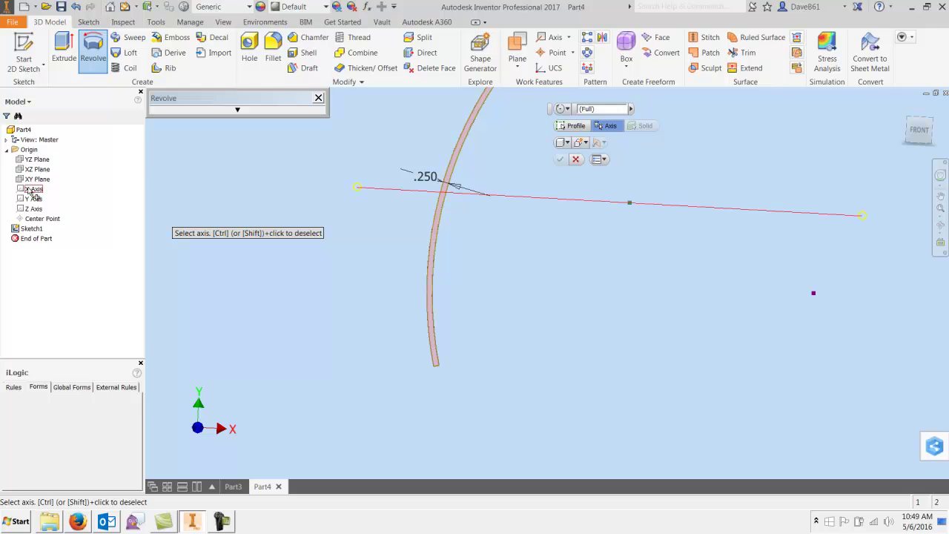
pyautogui.click(31, 199)
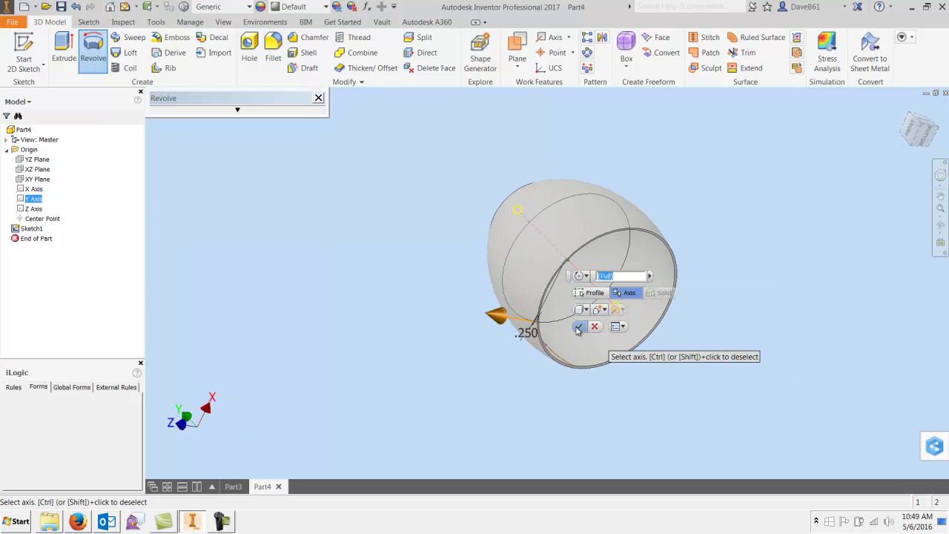
pyautogui.click(578, 327)
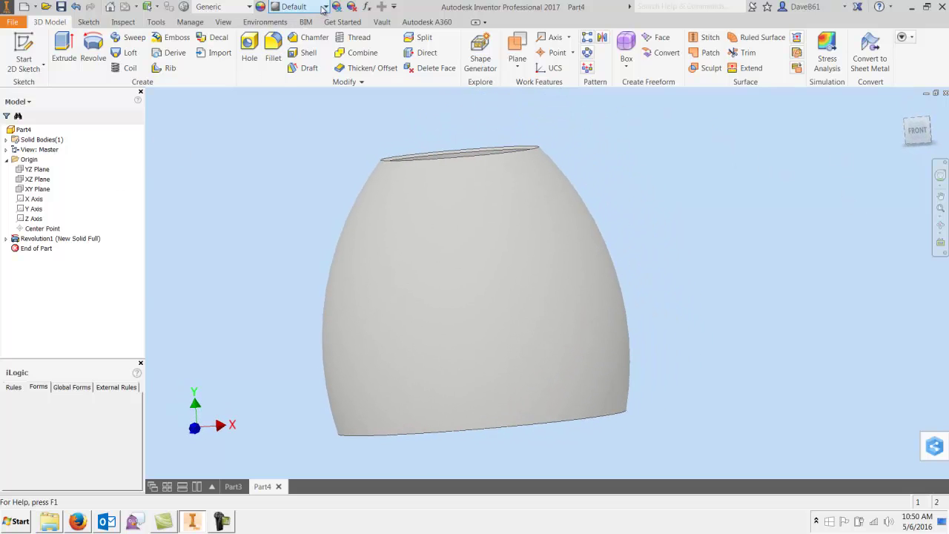
pyautogui.click(325, 6)
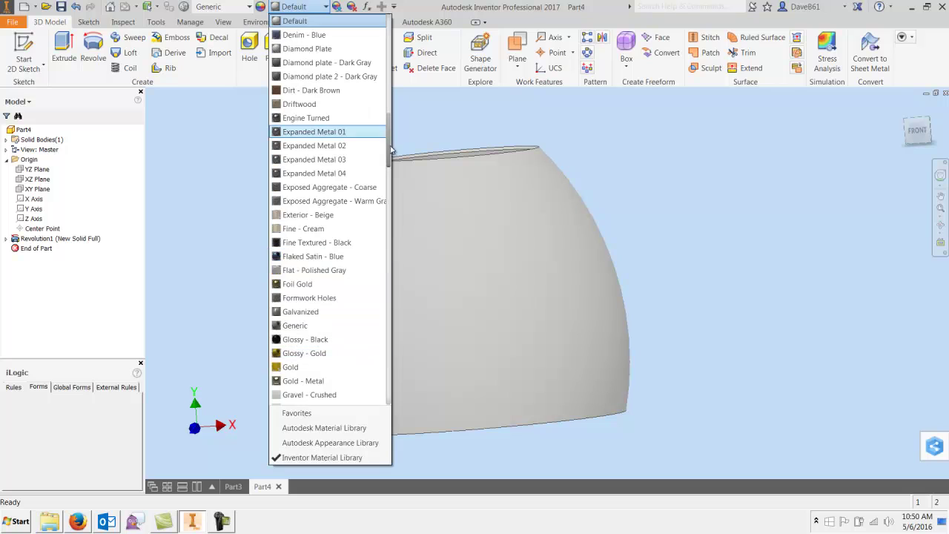
pyautogui.scroll(3, 391, 152)
pyautogui.scroll(3, 392, 152)
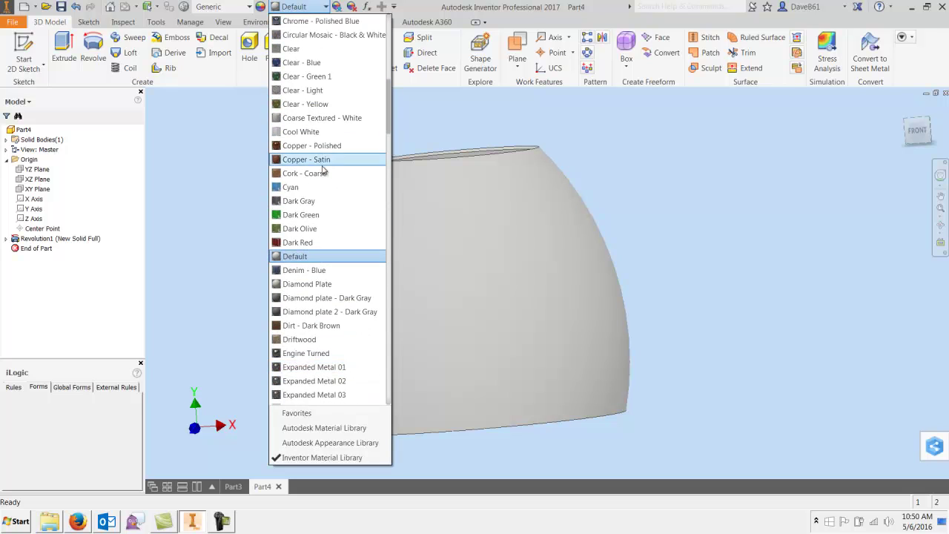
pyautogui.click(301, 191)
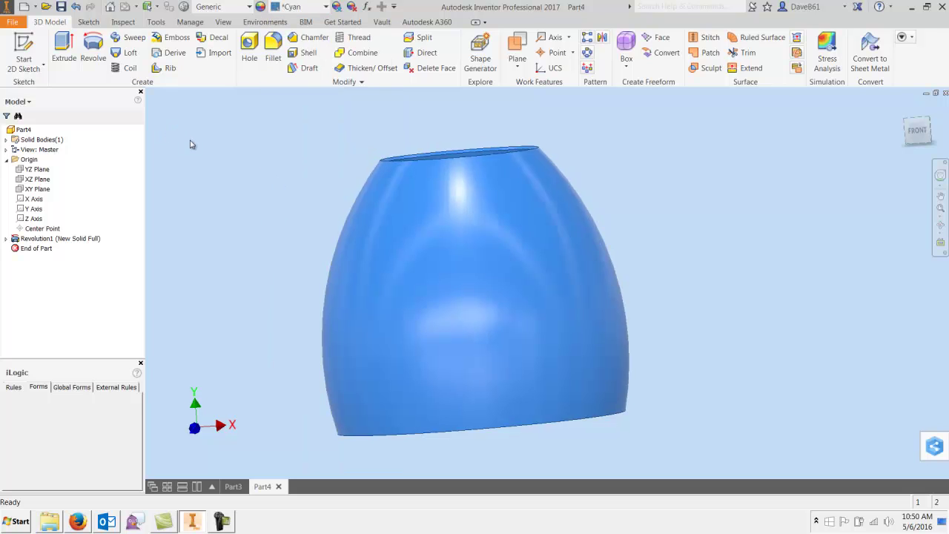
pyautogui.keyDown('shift'); pyautogui.moveTo(189, 144); pyautogui.dragTo(711, 193, button='middle'); pyautogui.keyUp('shift')
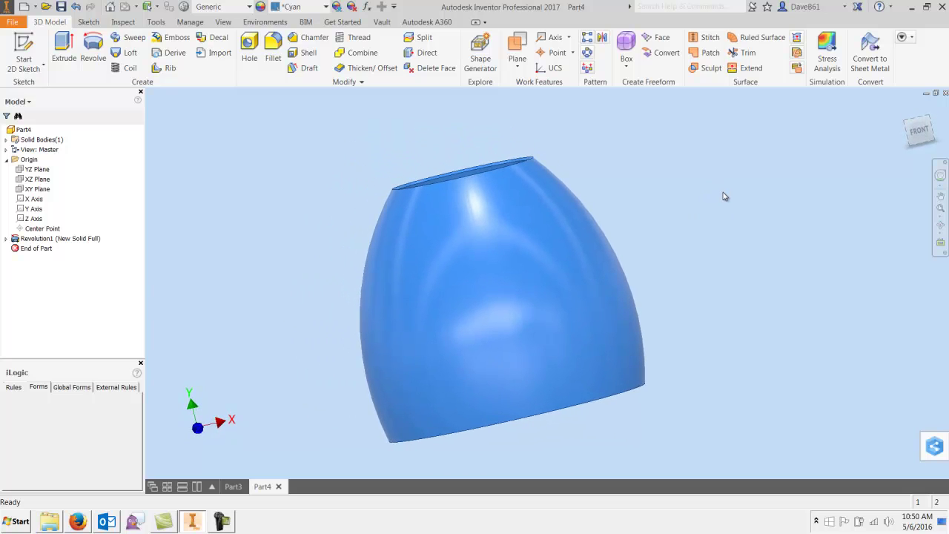
pyautogui.click(38, 69)
pyautogui.click(40, 111)
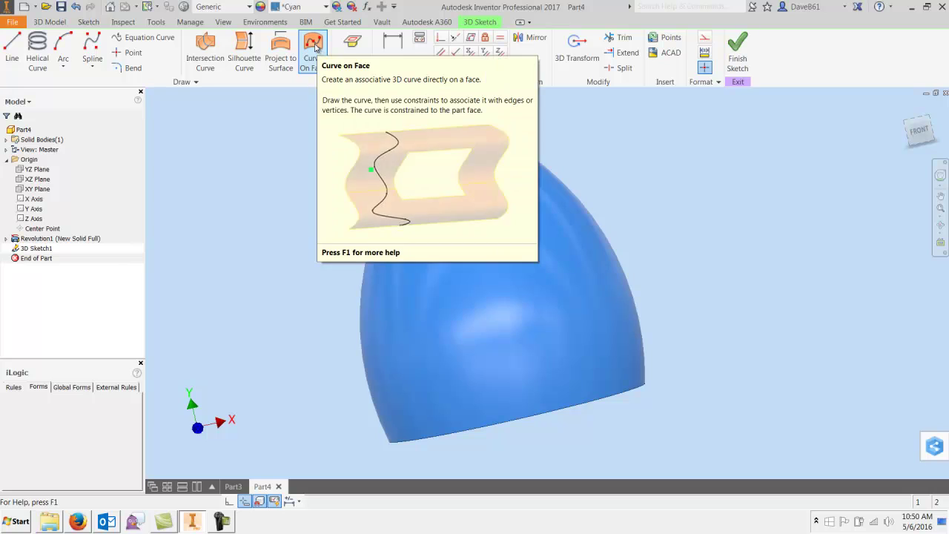
pyautogui.click(316, 47)
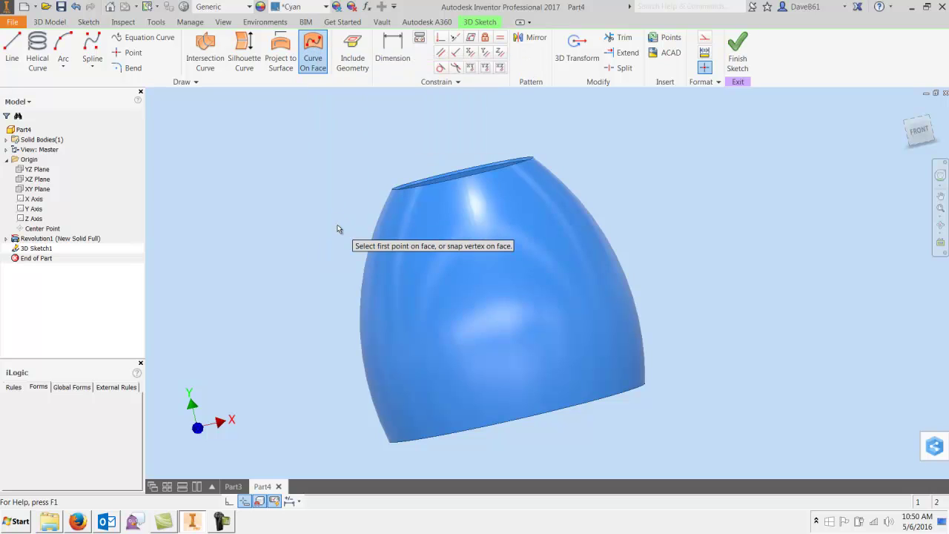
pyautogui.click(394, 237)
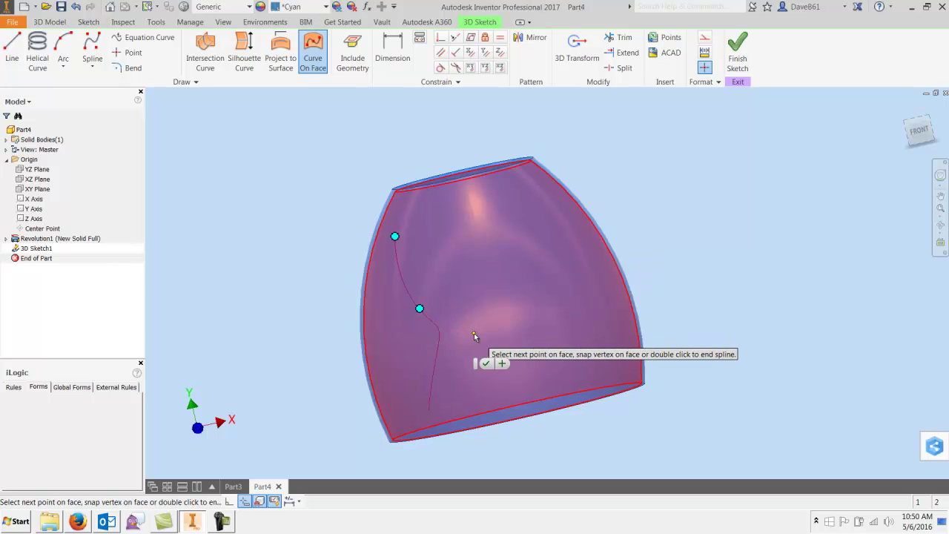
pyautogui.click(473, 333)
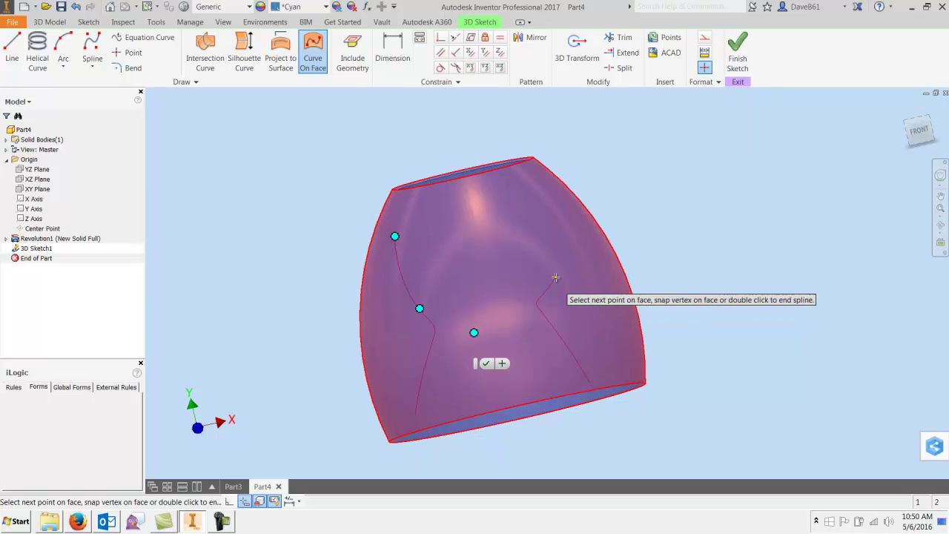
pyautogui.keyDown('shift'); pyautogui.moveTo(559, 234); pyautogui.dragTo(562, 235, button='middle'); pyautogui.keyUp('shift')
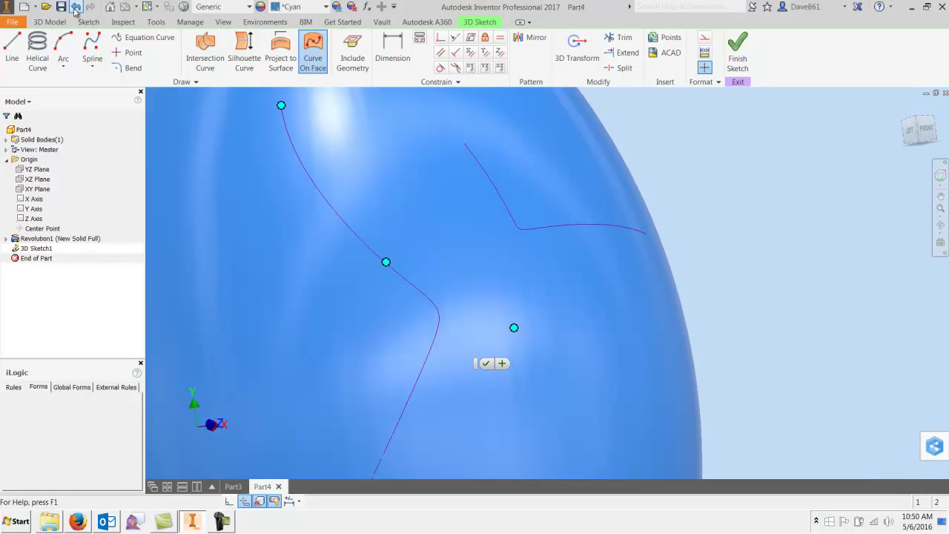
pyautogui.click(75, 7)
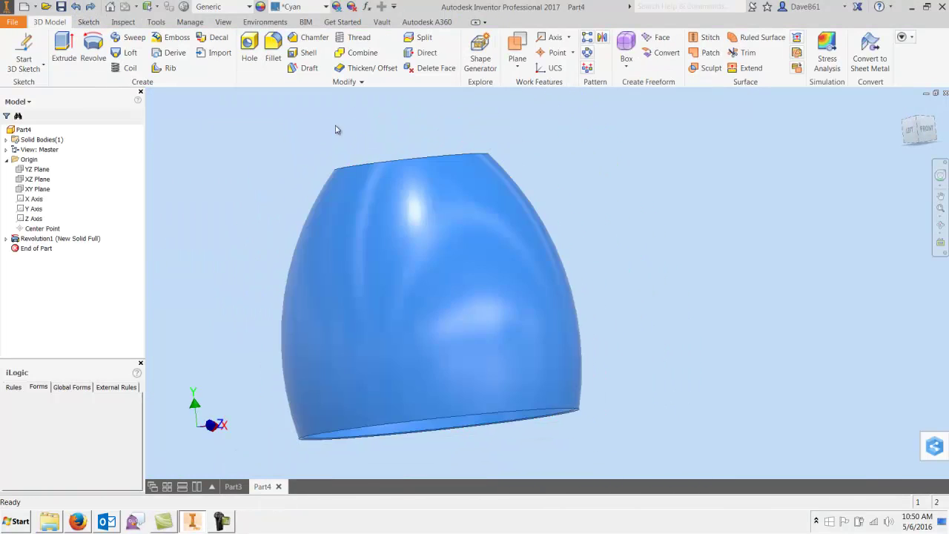
# In a new 3D sketch, draw an eight-point Curve On Face spline across the lampshade
pyautogui.click(24, 42)
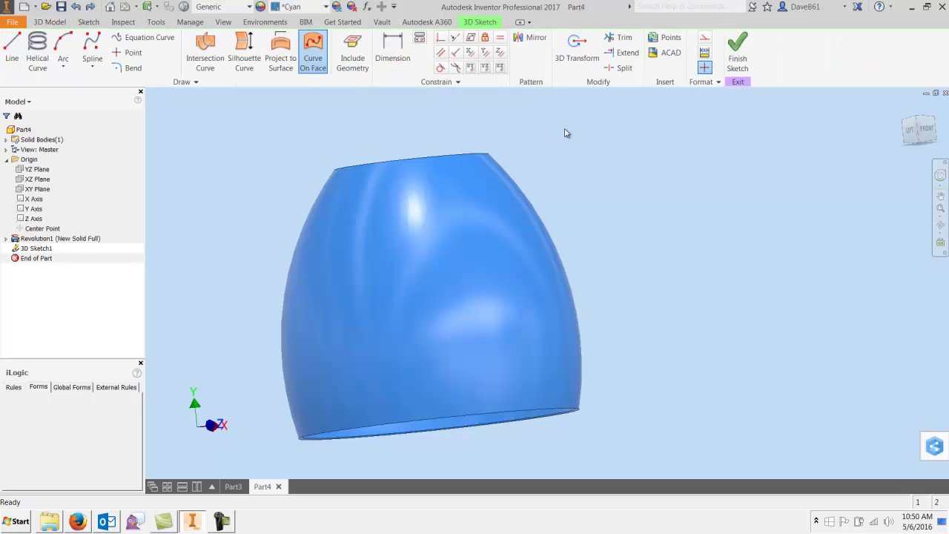
pyautogui.click(313, 52)
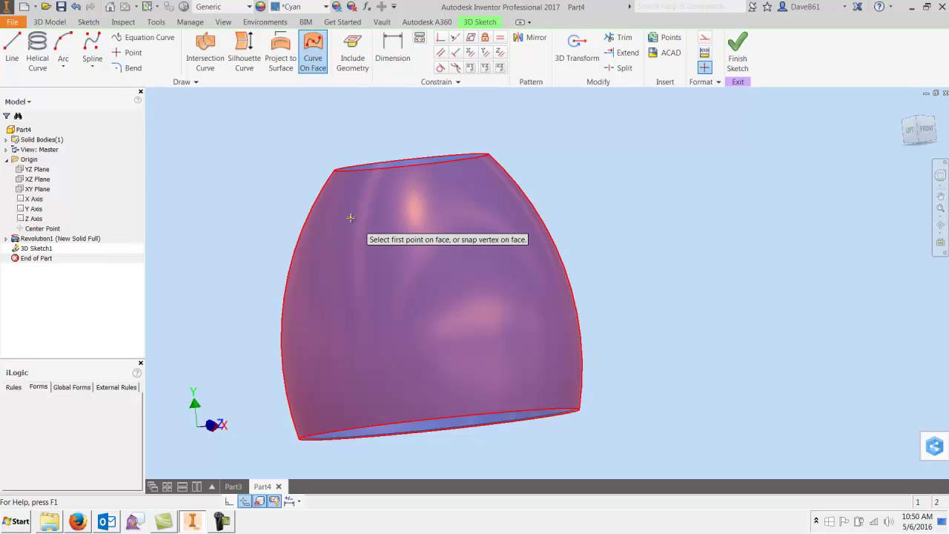
pyautogui.click(351, 217)
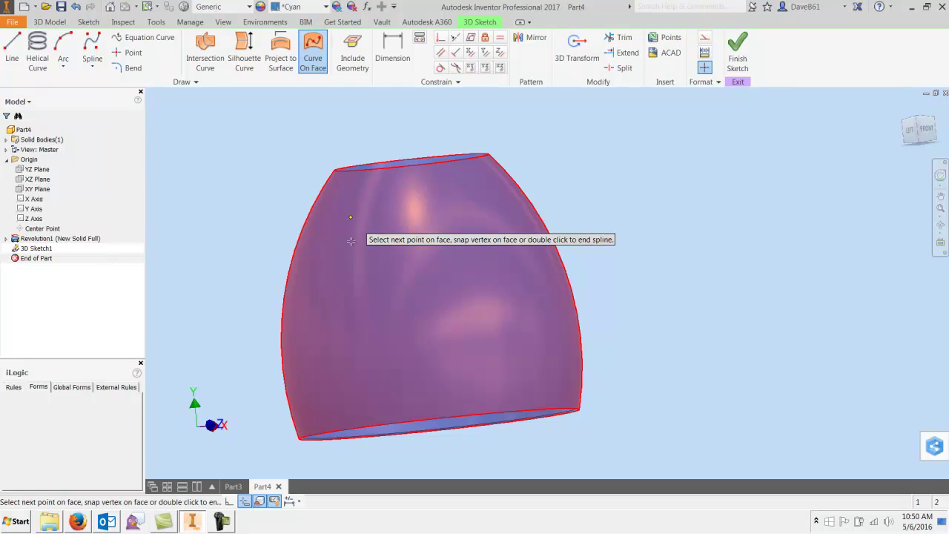
pyautogui.click(375, 281)
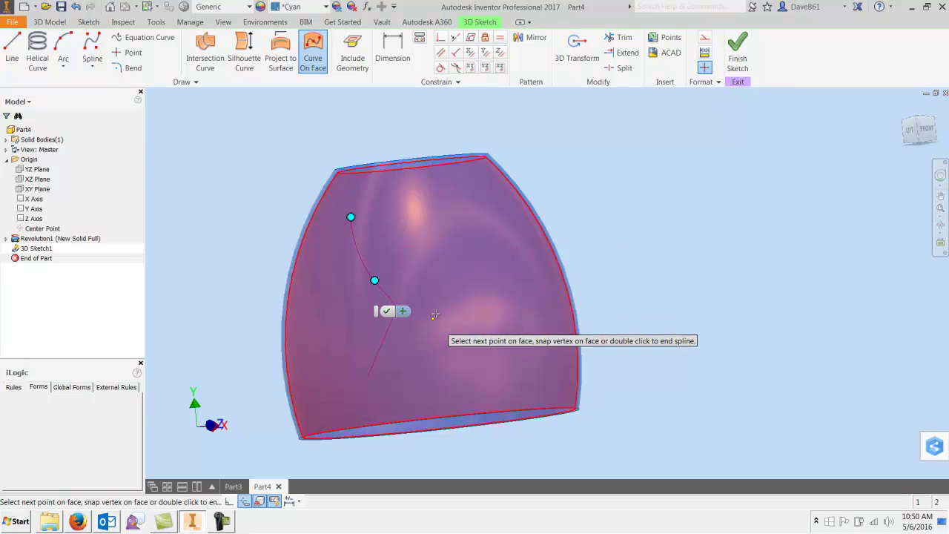
pyautogui.click(436, 313)
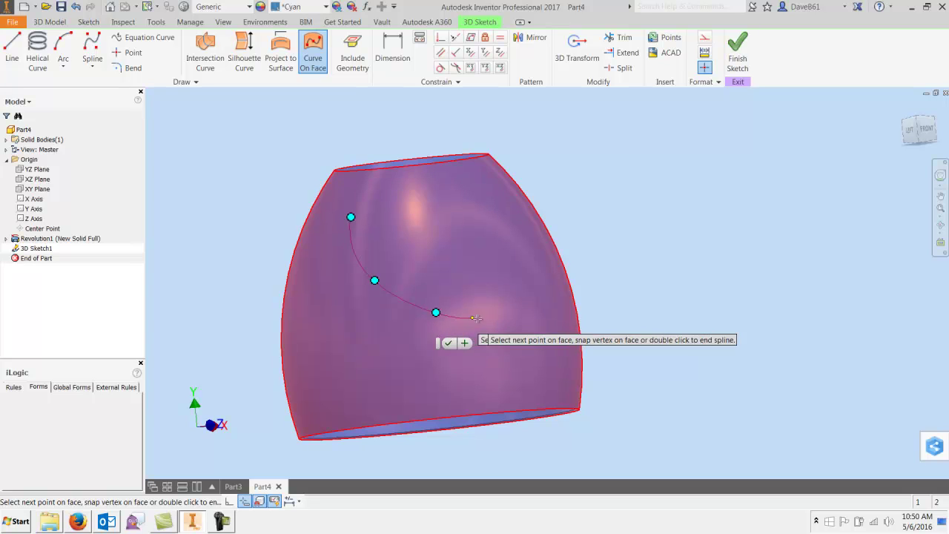
pyautogui.click(524, 295)
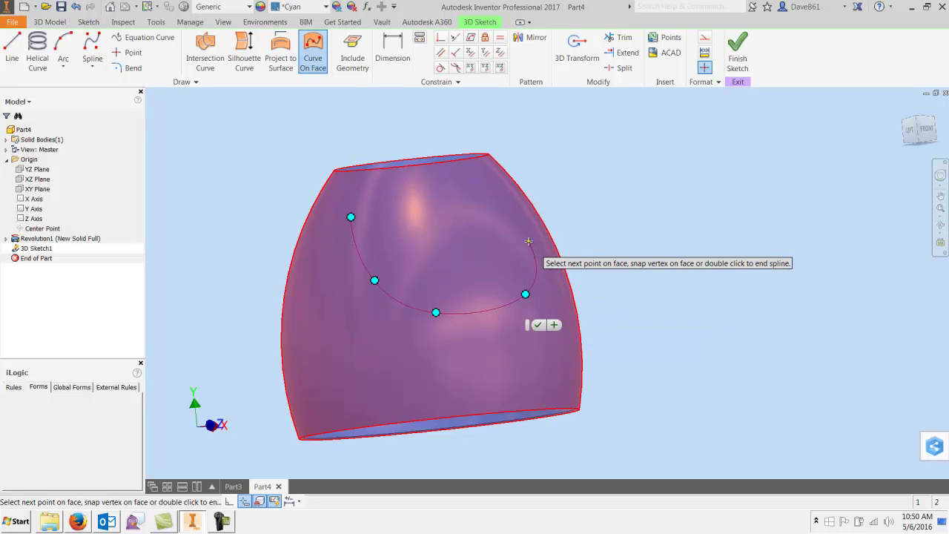
pyautogui.click(532, 249)
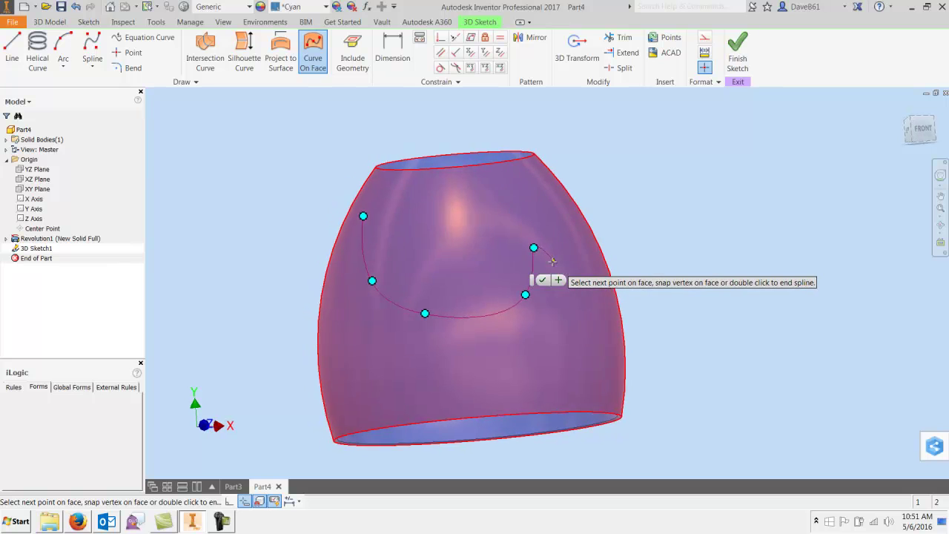
pyautogui.click(556, 305)
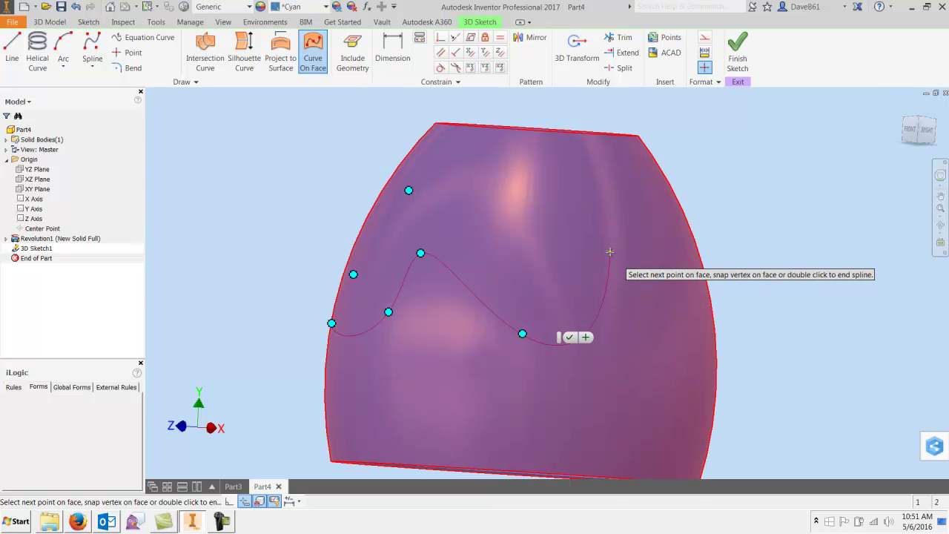
pyautogui.click(609, 252)
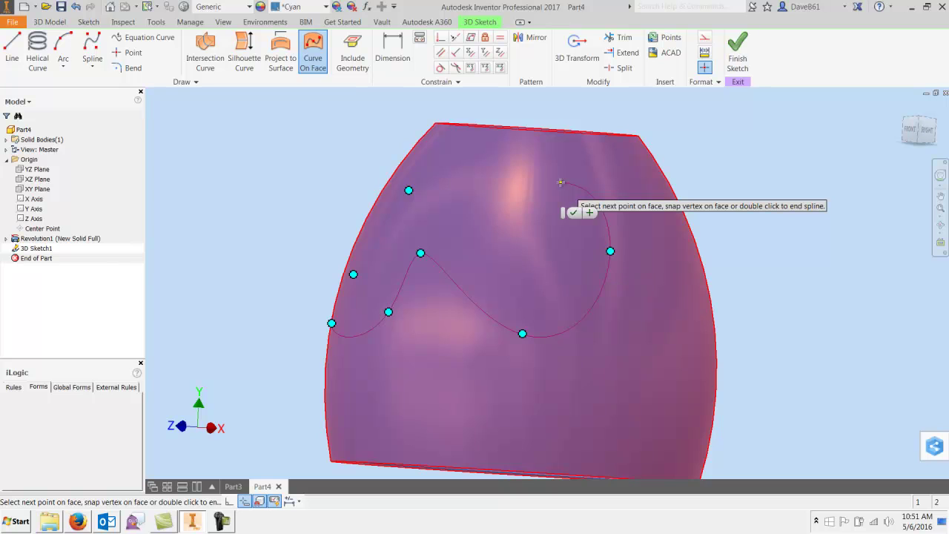
pyautogui.doubleClick(561, 182)
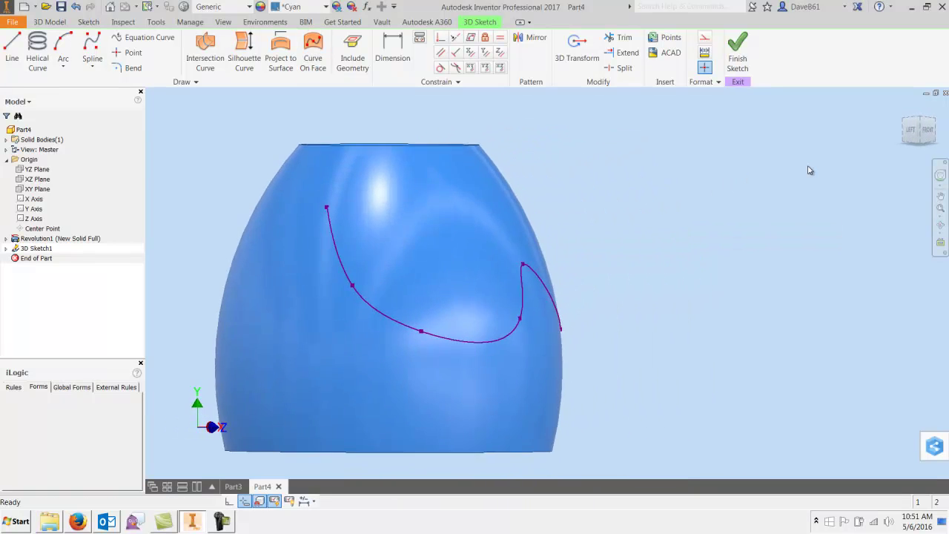
# Place a sketch point on the spline, orbit to inspect the curve, and finish 3D Sketch1
pyautogui.click(123, 52)
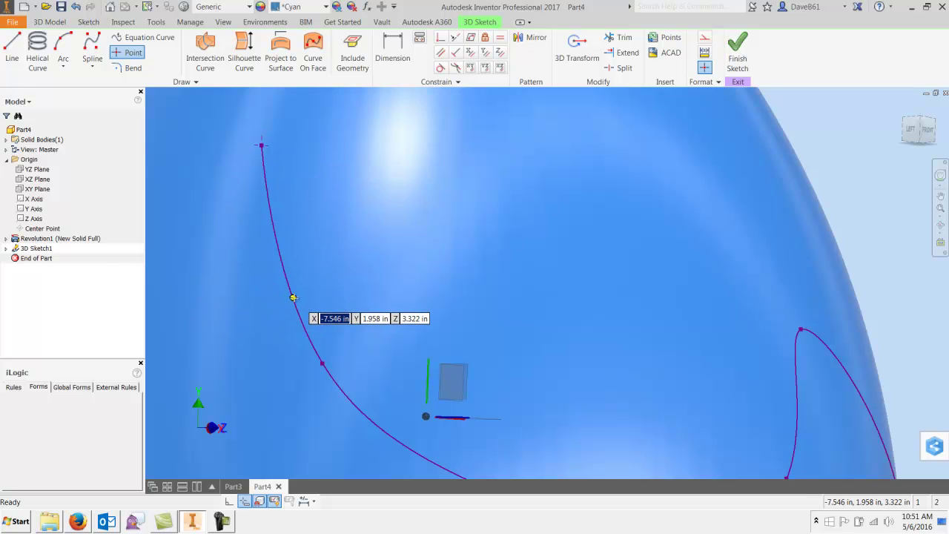
pyautogui.scroll(-1, 307, 296)
pyautogui.scroll(-3, 369, 292)
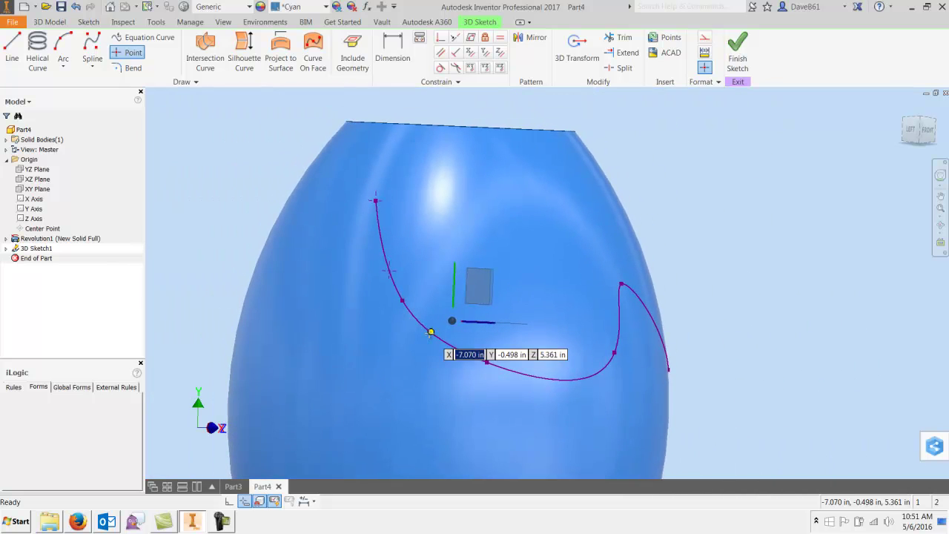
pyautogui.scroll(2, 511, 375)
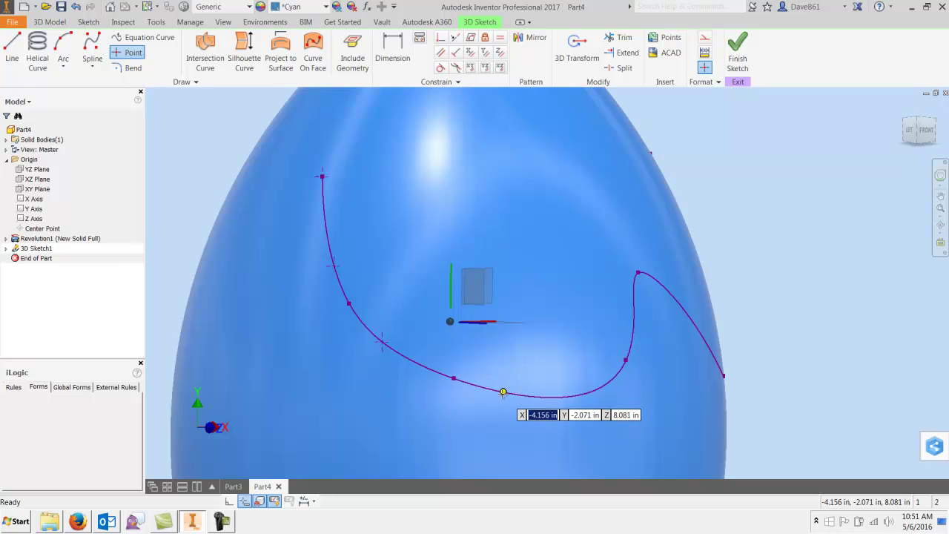
pyautogui.click(502, 392)
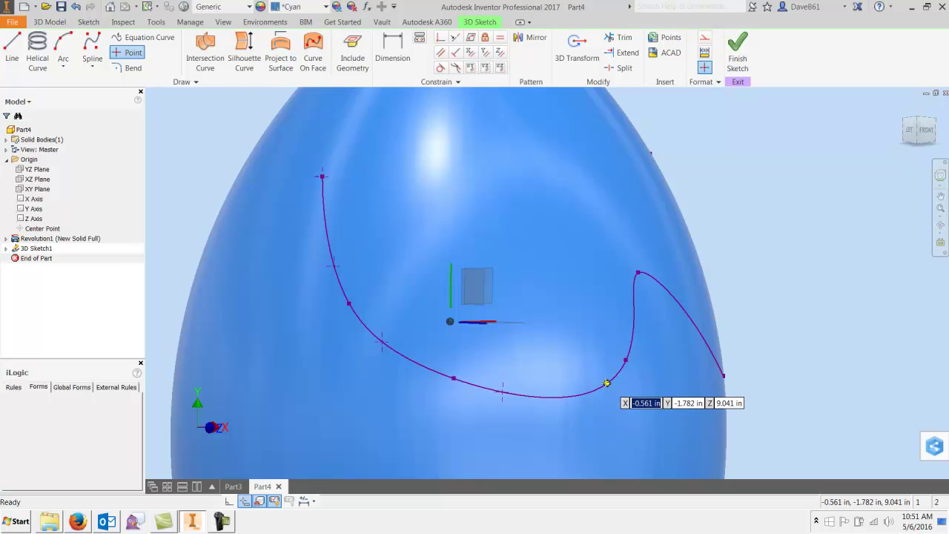
pyautogui.moveTo(607, 383)
pyautogui.keyDown('shift'); pyautogui.mouseDown(button='middle')
pyautogui.moveTo(726, 383)
pyautogui.moveTo(807, 407)
pyautogui.moveTo(650, 322)
pyautogui.moveTo(546, 298)
pyautogui.moveTo(671, 333)
pyautogui.moveTo(655, 314)
pyautogui.mouseUp(button='middle'); pyautogui.keyUp('shift')
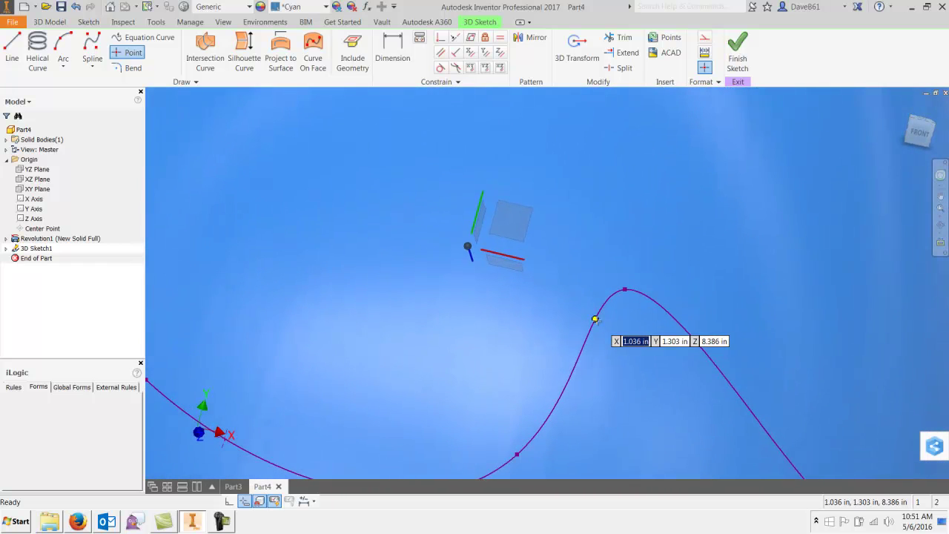
pyautogui.moveTo(595, 319)
pyautogui.keyDown('shift'); pyautogui.mouseDown(button='middle')
pyautogui.moveTo(653, 371)
pyautogui.moveTo(657, 360)
pyautogui.mouseUp(button='middle'); pyautogui.keyUp('shift')
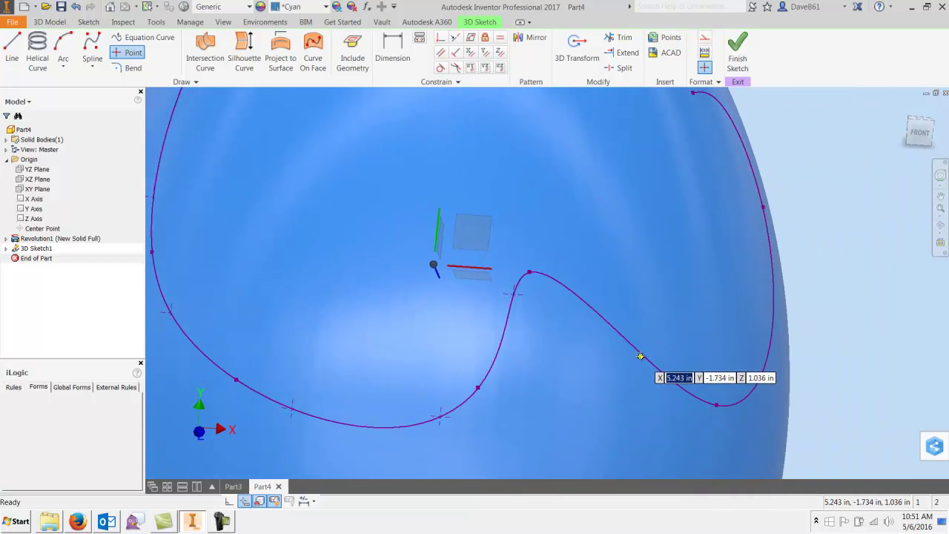
pyautogui.moveTo(640, 352)
pyautogui.keyDown('shift'); pyautogui.mouseDown(button='middle')
pyautogui.moveTo(709, 366)
pyautogui.moveTo(709, 338)
pyautogui.moveTo(689, 328)
pyautogui.mouseUp(button='middle'); pyautogui.keyUp('shift')
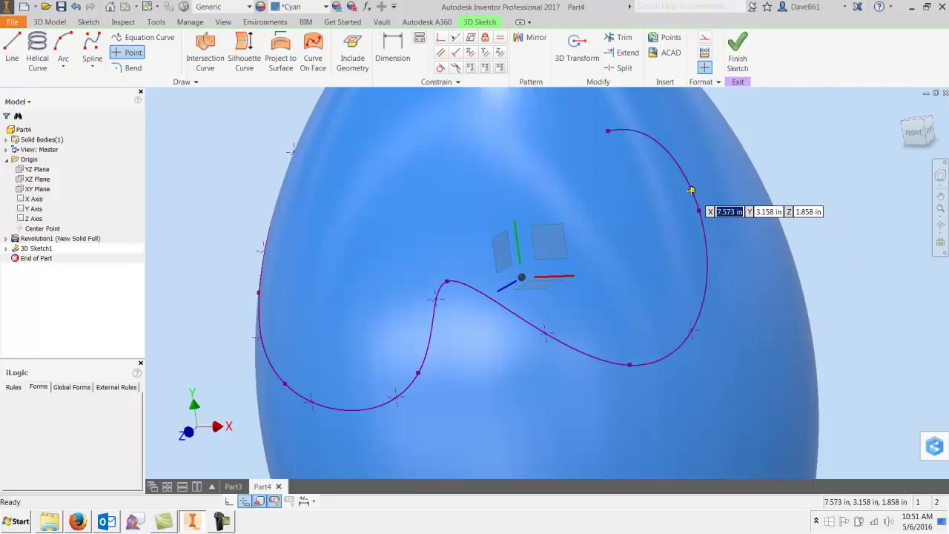
pyautogui.scroll(-3, 797, 187)
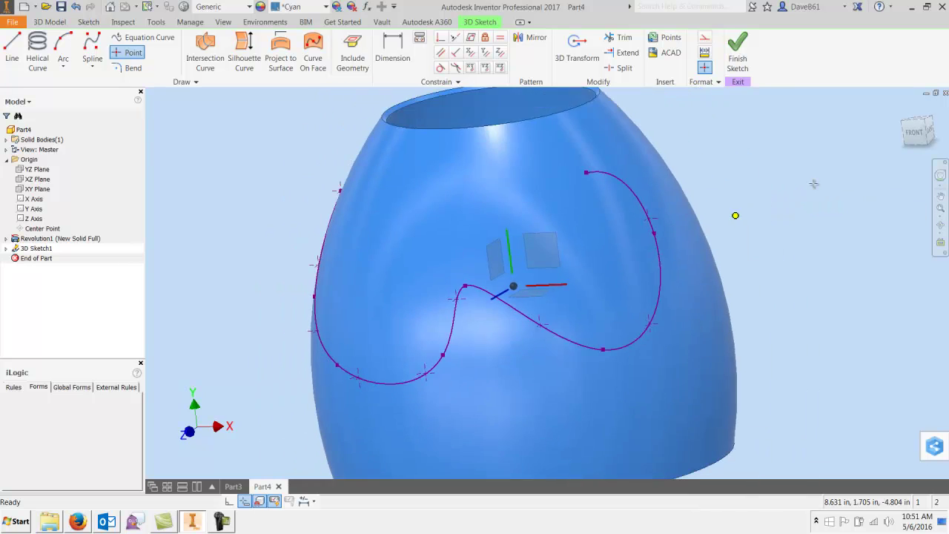
pyautogui.scroll(-2, 814, 183)
pyautogui.click(738, 52)
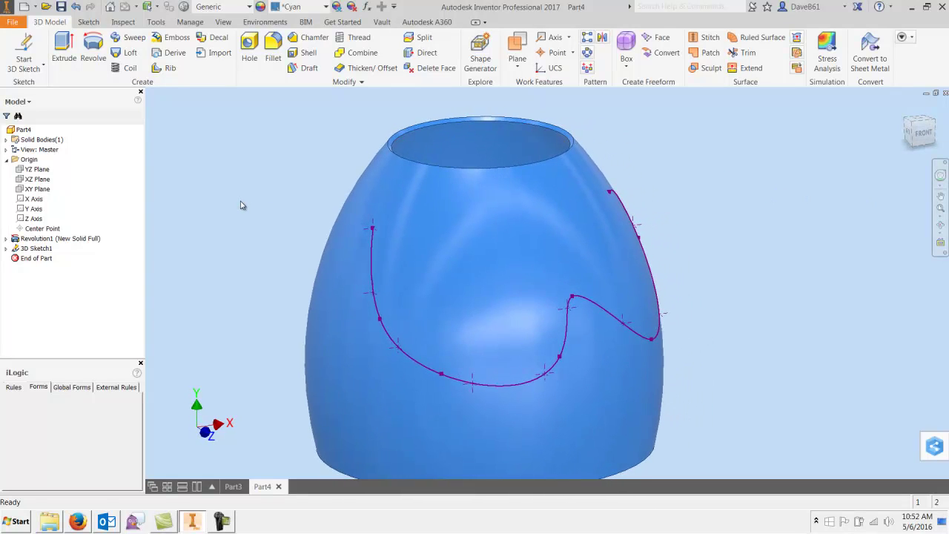
# Create Work Plane1 through the spline's upper endpoint, tangent to the cyan shade's surface
pyautogui.click(519, 43)
pyautogui.scroll(5, 345, 232)
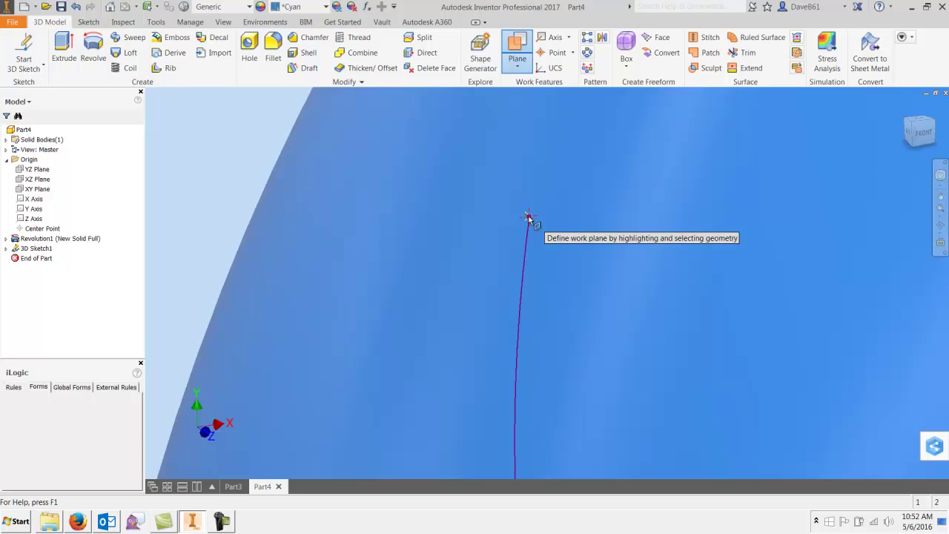
pyautogui.click(529, 217)
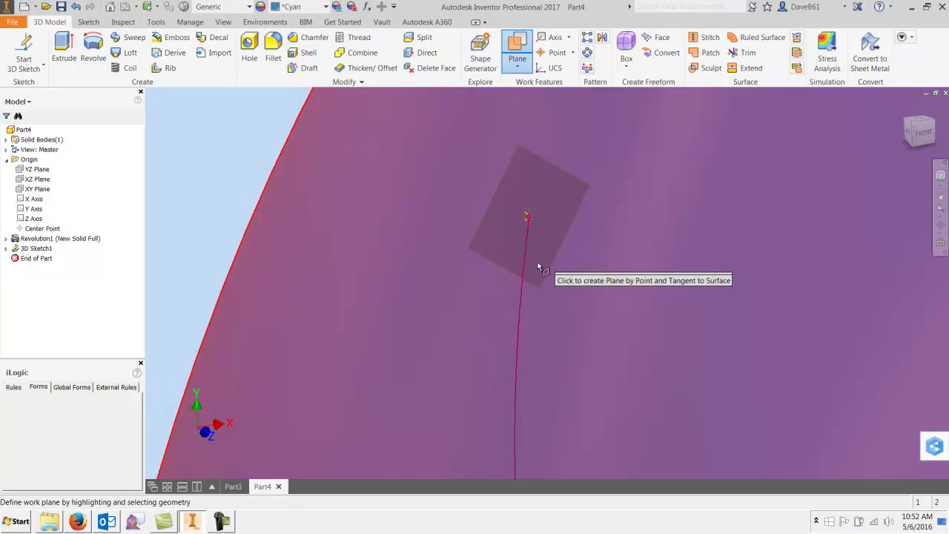
pyautogui.click(539, 228)
pyautogui.press('F5')
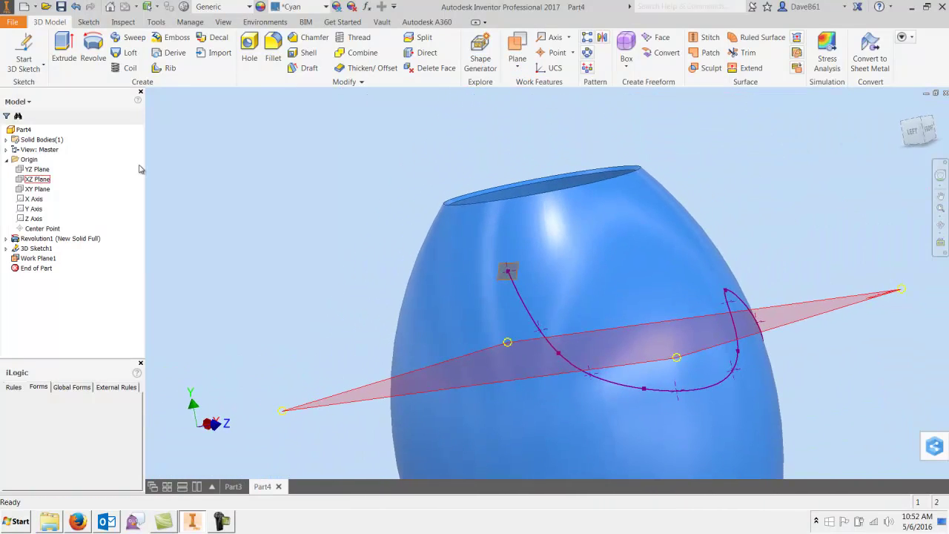
pyautogui.press('F5')
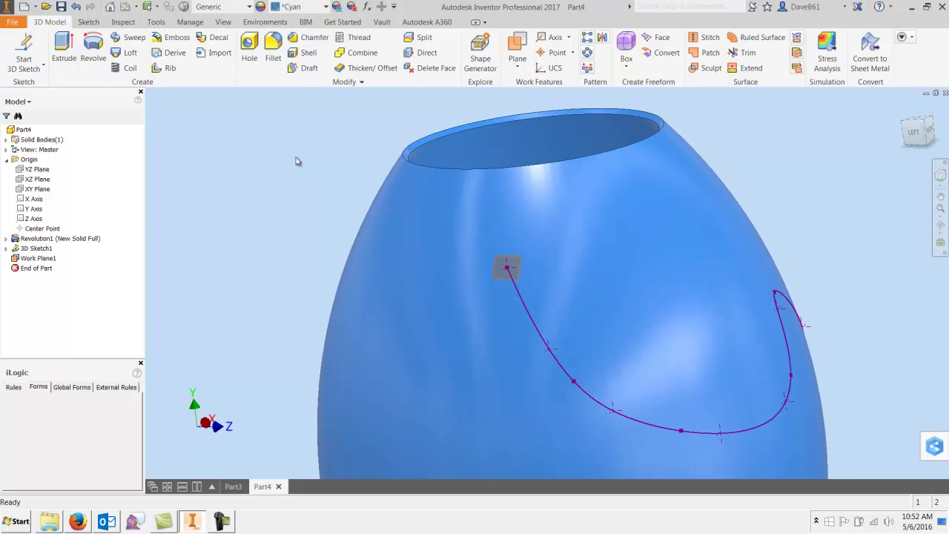
# Start a 2D sketch on Work Plane1 and project the existing geometry into it
pyautogui.click(40, 67)
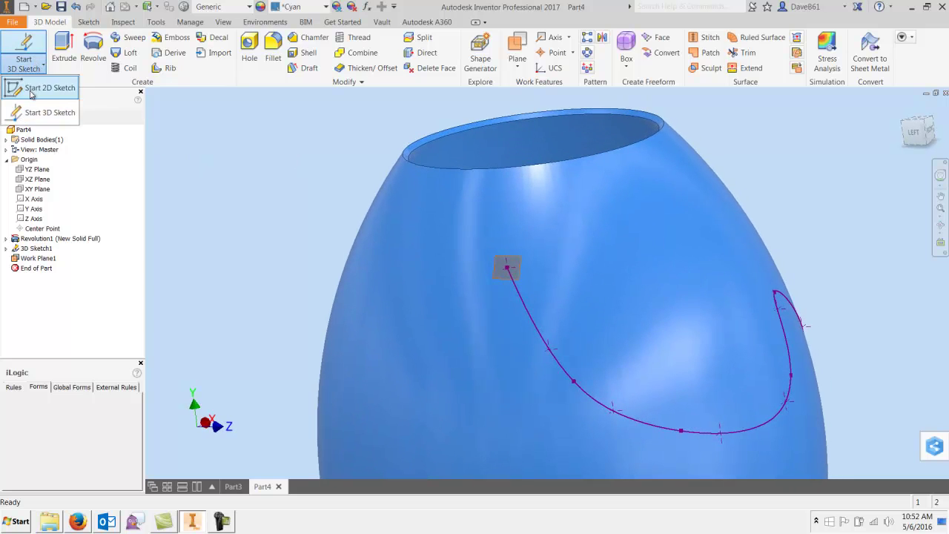
pyautogui.click(29, 75)
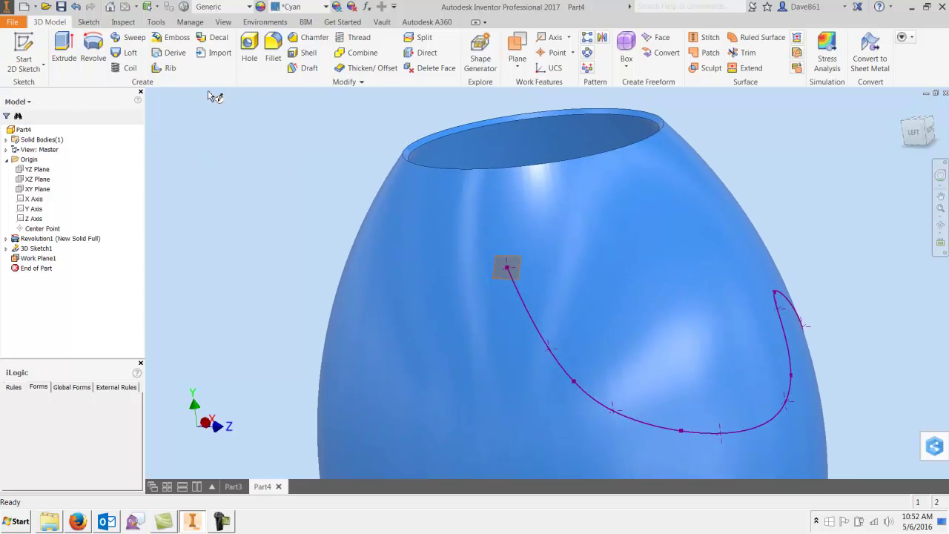
pyautogui.click(495, 278)
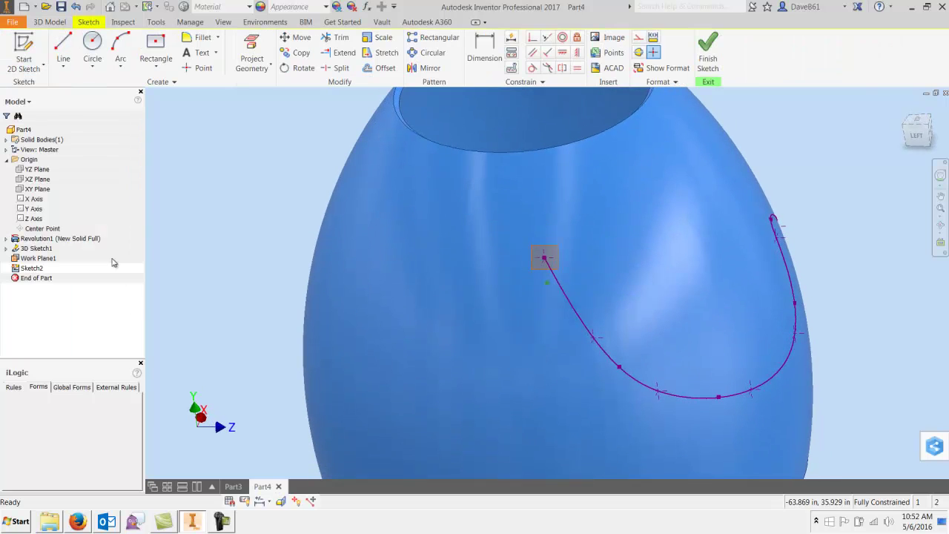
pyautogui.click(258, 47)
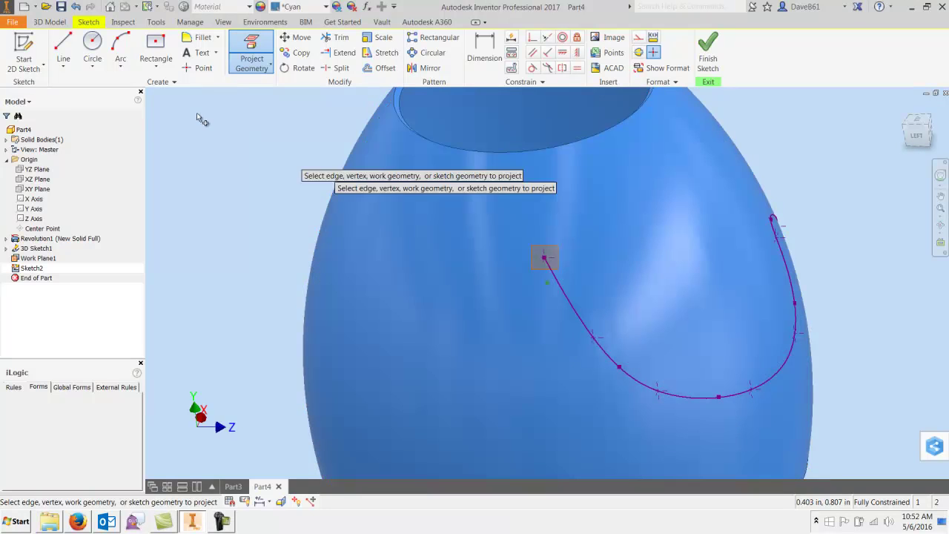
# Draw a 0.75 in circle centred on the spline's endpoint and finish the sketch
pyautogui.click(92, 46)
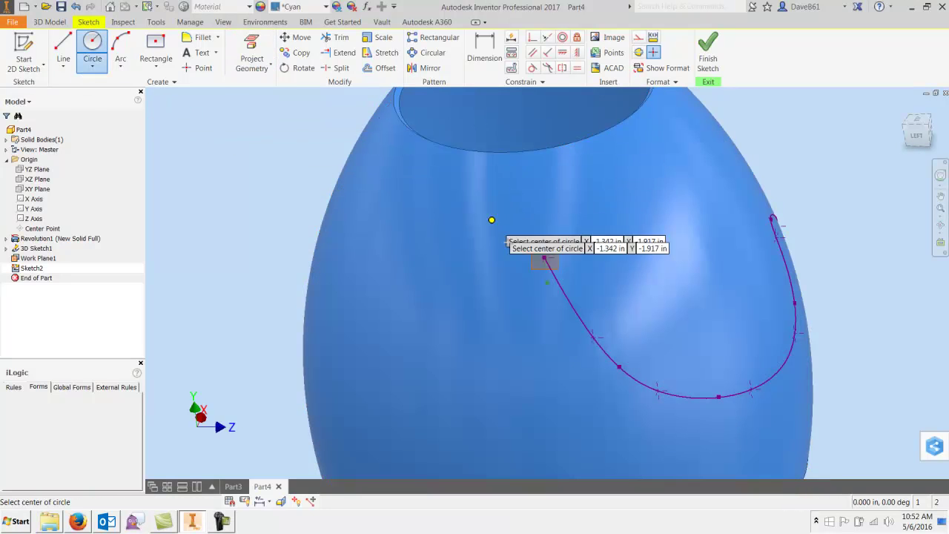
pyautogui.scroll(2, 544, 256)
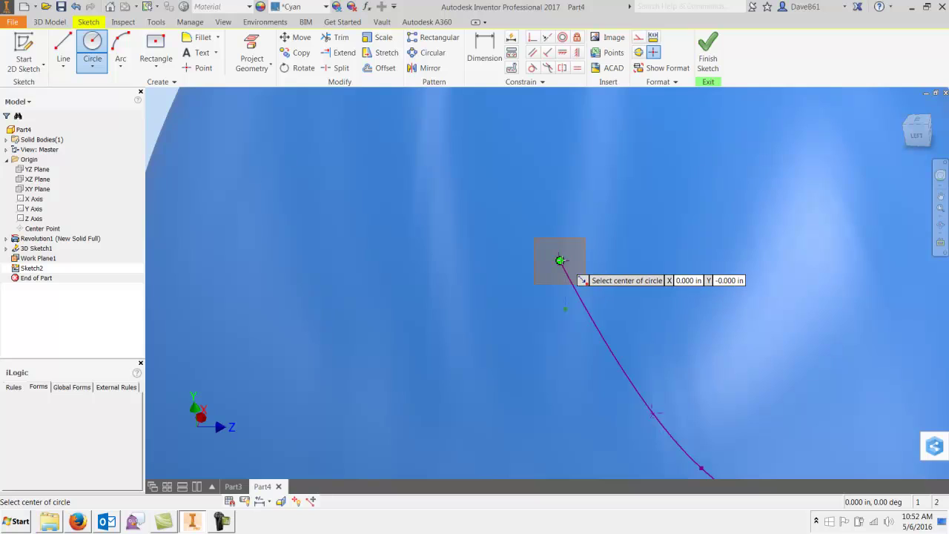
pyautogui.click(561, 260)
pyautogui.write('.75')
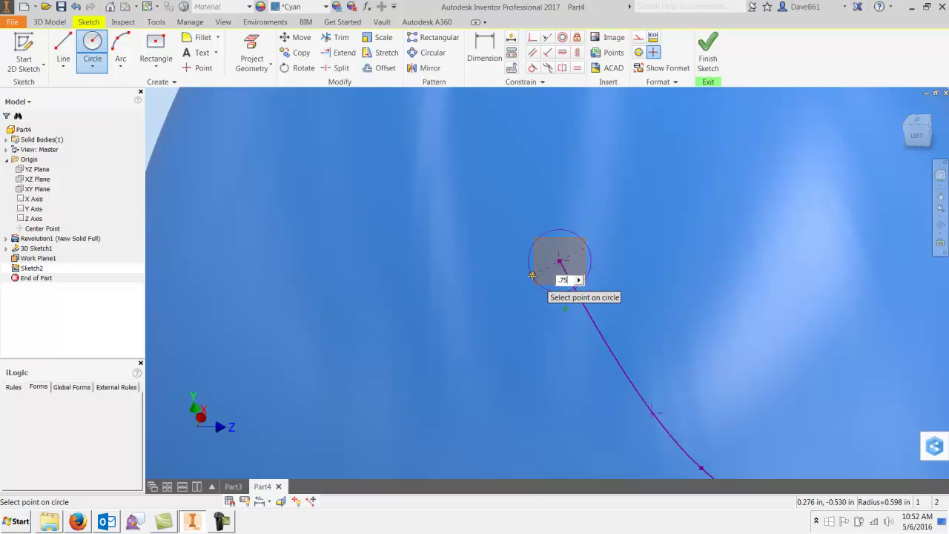
pyautogui.click(532, 276)
pyautogui.scroll(-2, 531, 275)
pyautogui.scroll(-3, 531, 275)
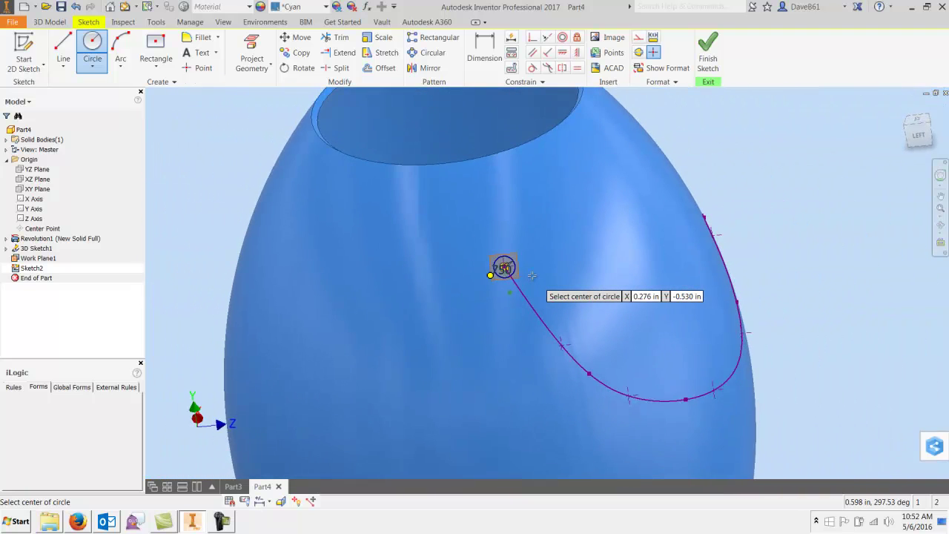
pyautogui.click(708, 53)
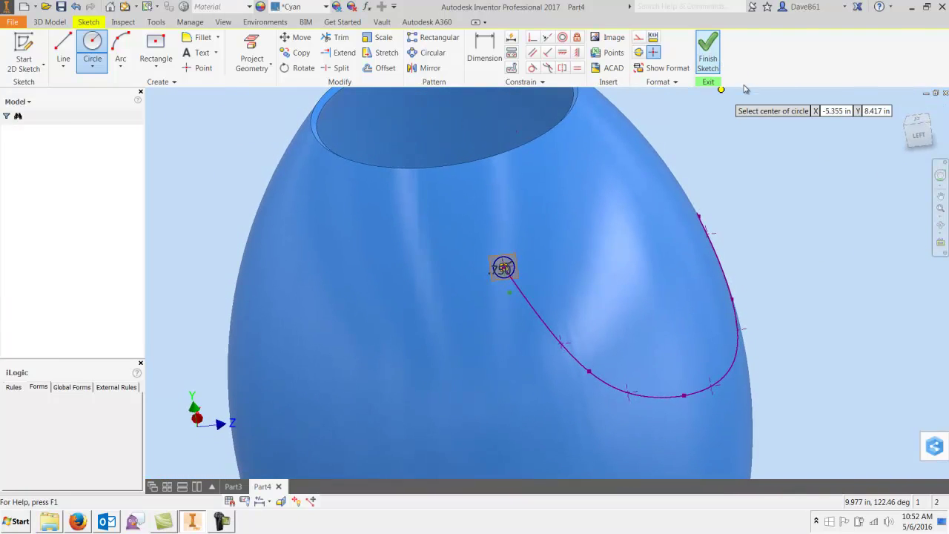
# Extrude the circle as a 0.5 in cut through the shade wall
pyautogui.click(65, 49)
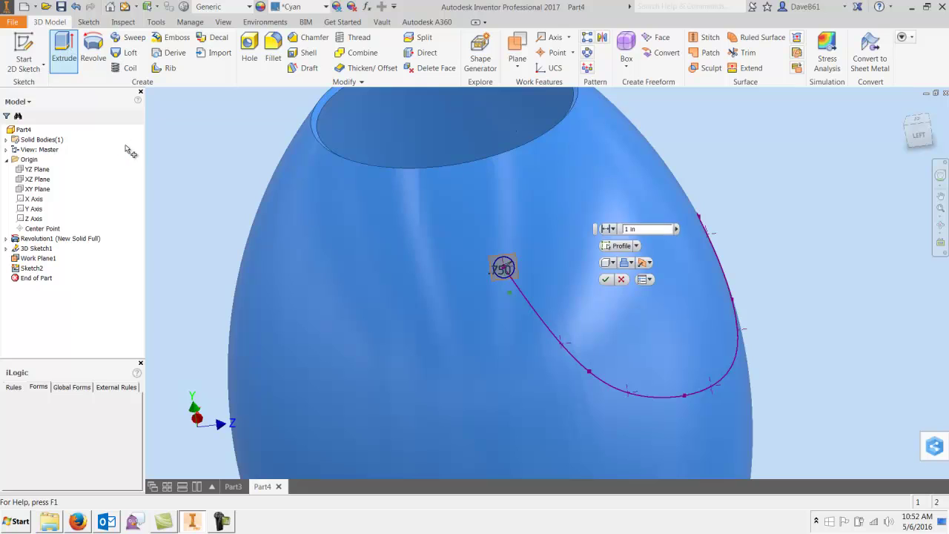
pyautogui.click(629, 265)
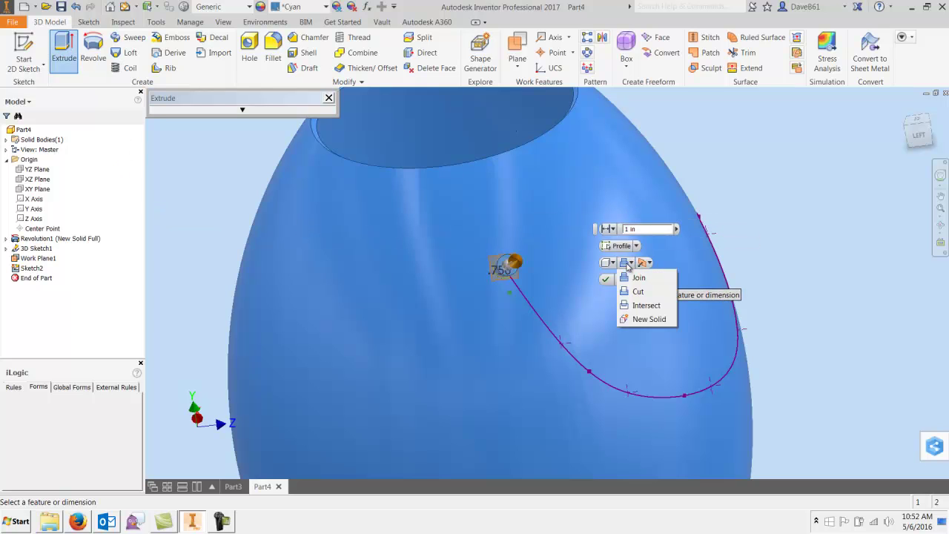
pyautogui.click(635, 290)
pyautogui.write('.5')
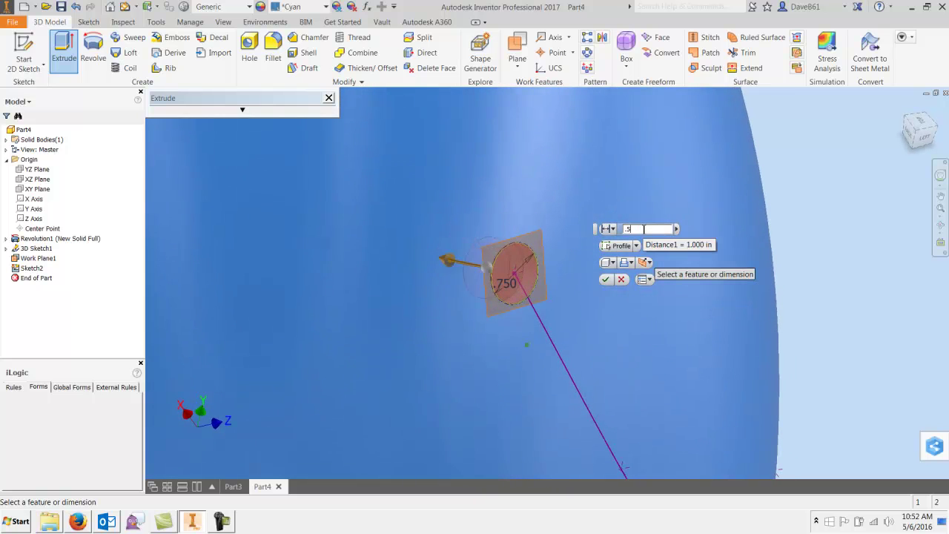
pyautogui.click(611, 281)
pyautogui.press('F5')
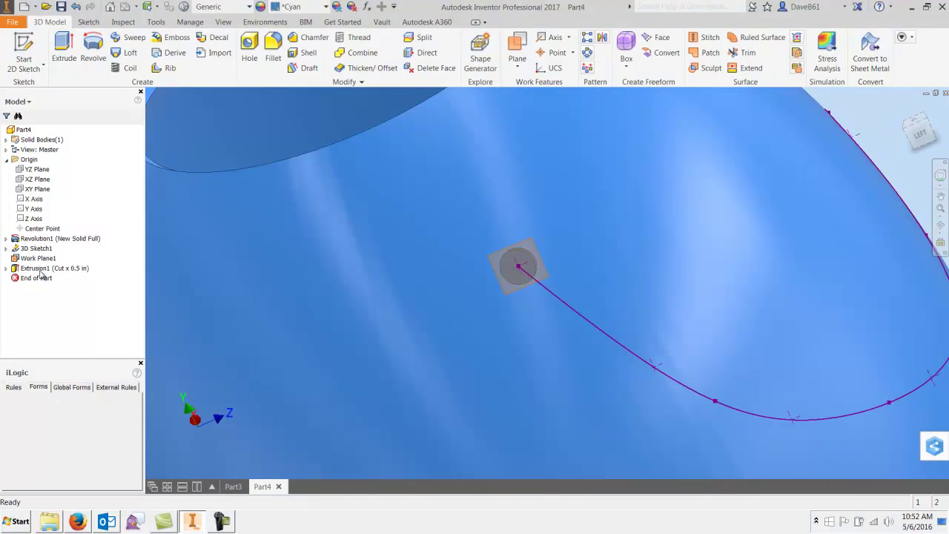
# Hide Work Plane1 and orbit to an upright front view of the shade
pyautogui.click(40, 269)
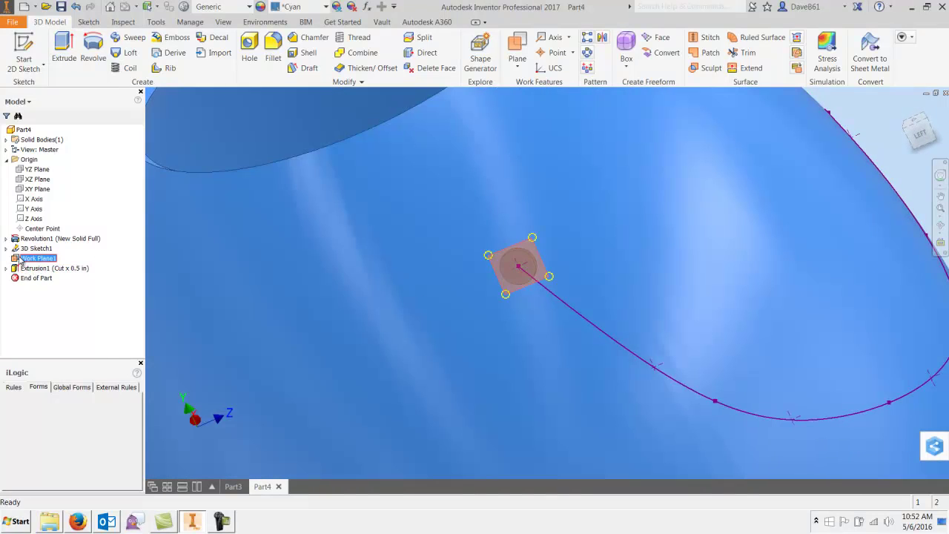
pyautogui.rightClick(37, 268)
pyautogui.click(39, 355)
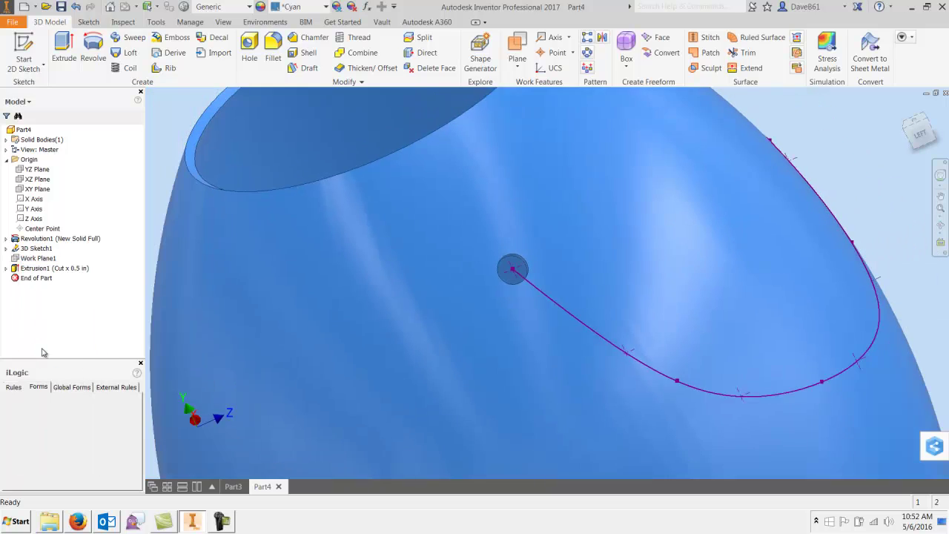
pyautogui.moveTo(701, 312)
pyautogui.keyDown('shift'); pyautogui.mouseDown(button='middle')
pyautogui.moveTo(832, 231)
pyautogui.moveTo(815, 296)
pyautogui.moveTo(811, 226)
pyautogui.mouseUp(button='middle'); pyautogui.keyUp('shift')
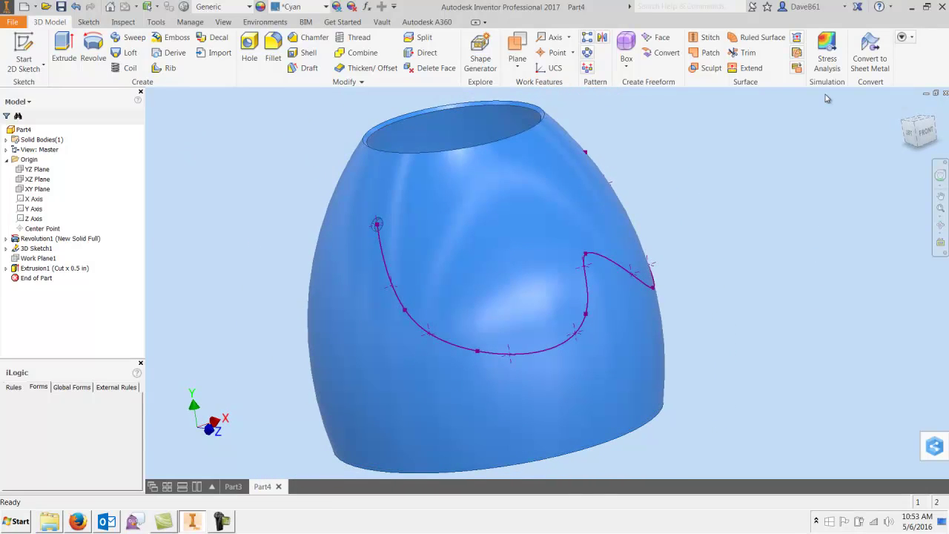
# Pattern Extrusion1 along 3D Sketch1, with the curve's start as base point and the curved face as reference
pyautogui.click(588, 67)
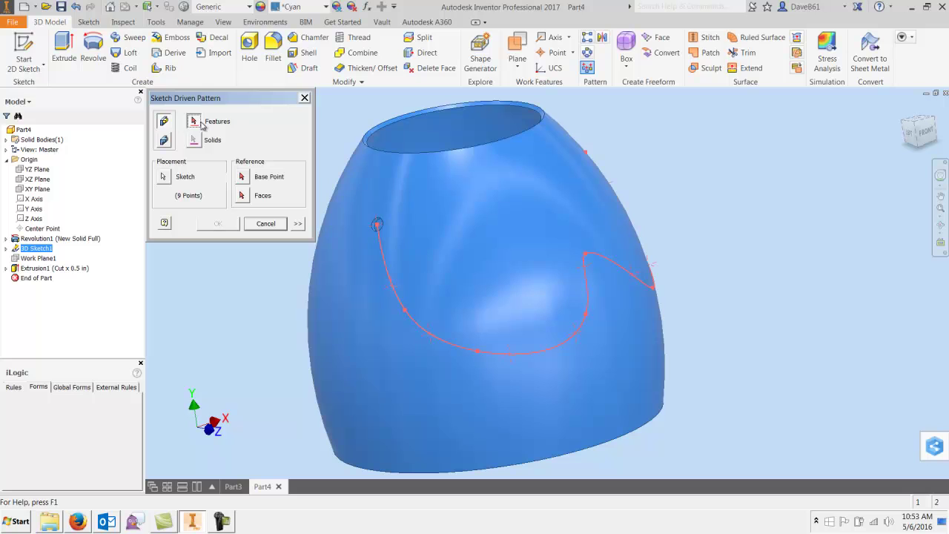
pyautogui.click(41, 269)
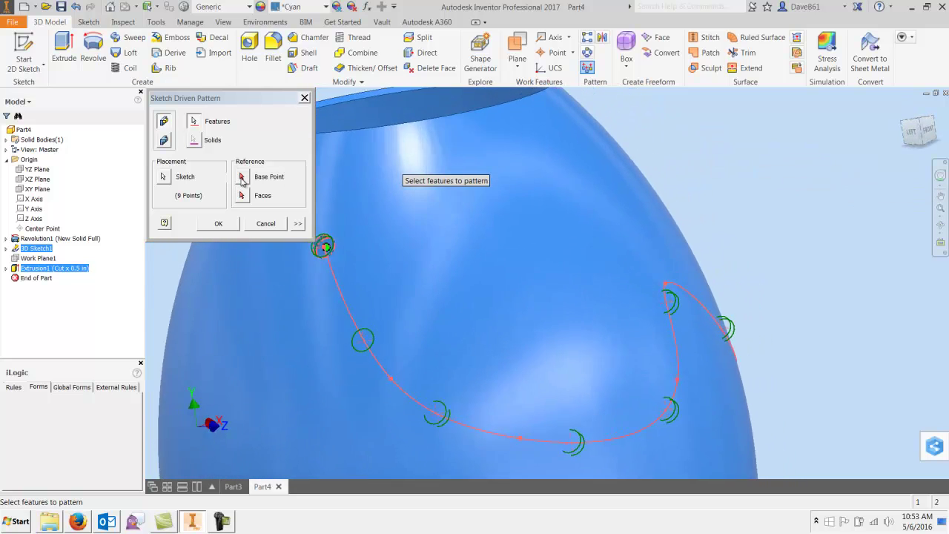
pyautogui.click(243, 179)
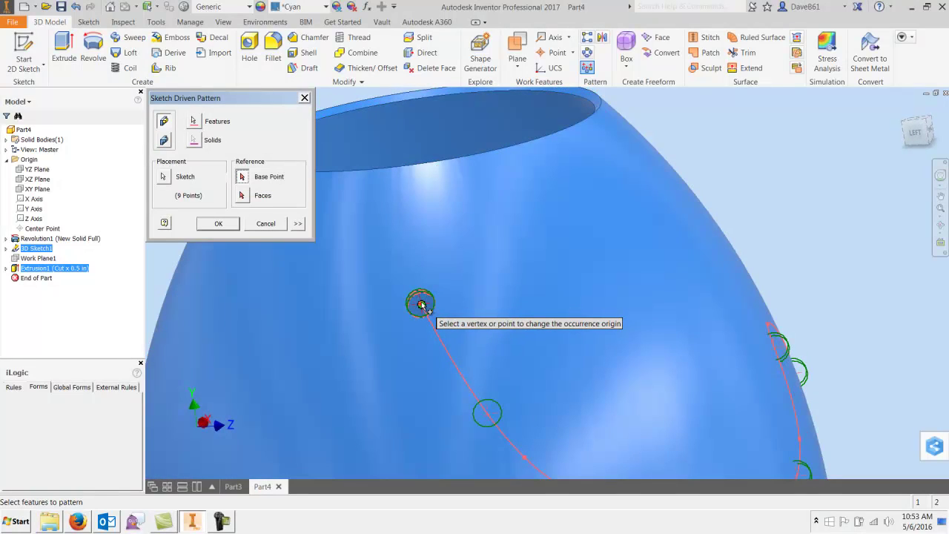
pyautogui.click(420, 303)
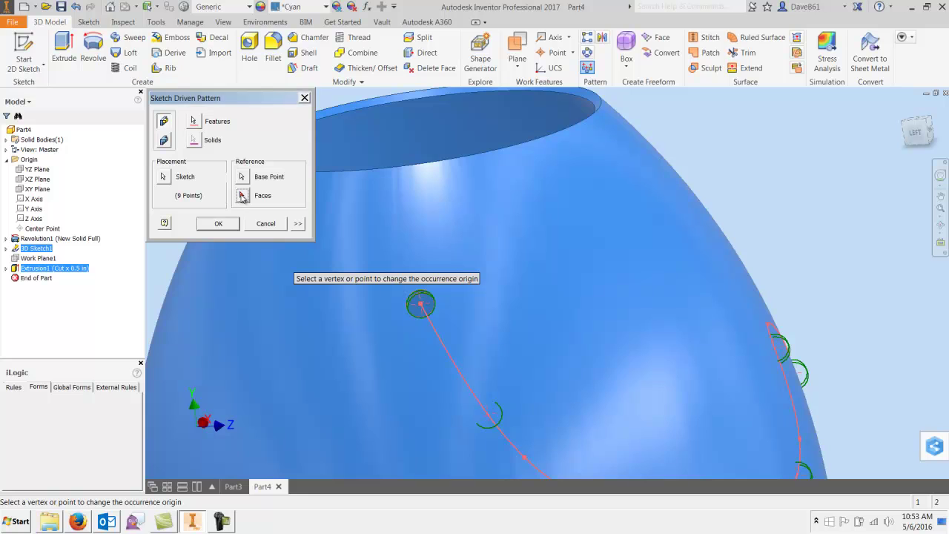
pyautogui.click(241, 196)
pyautogui.click(622, 208)
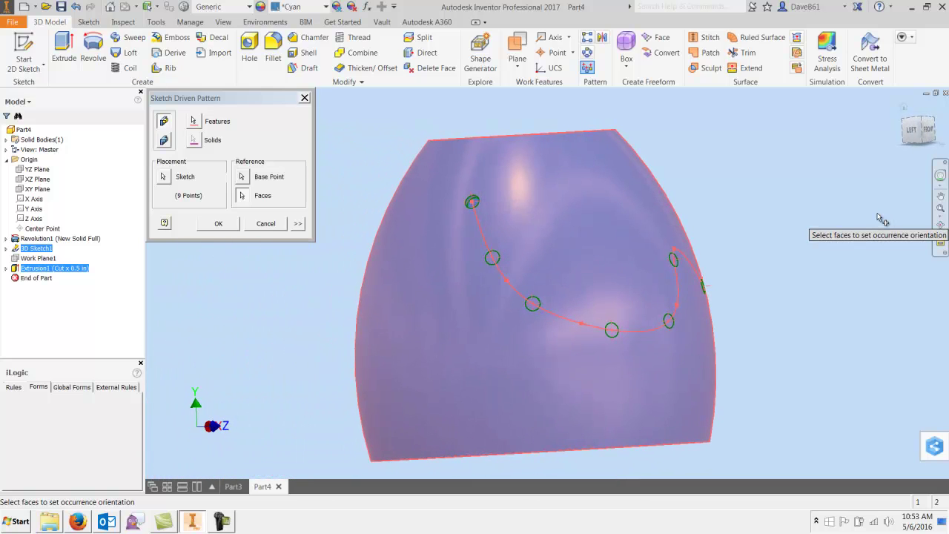
pyautogui.click(215, 224)
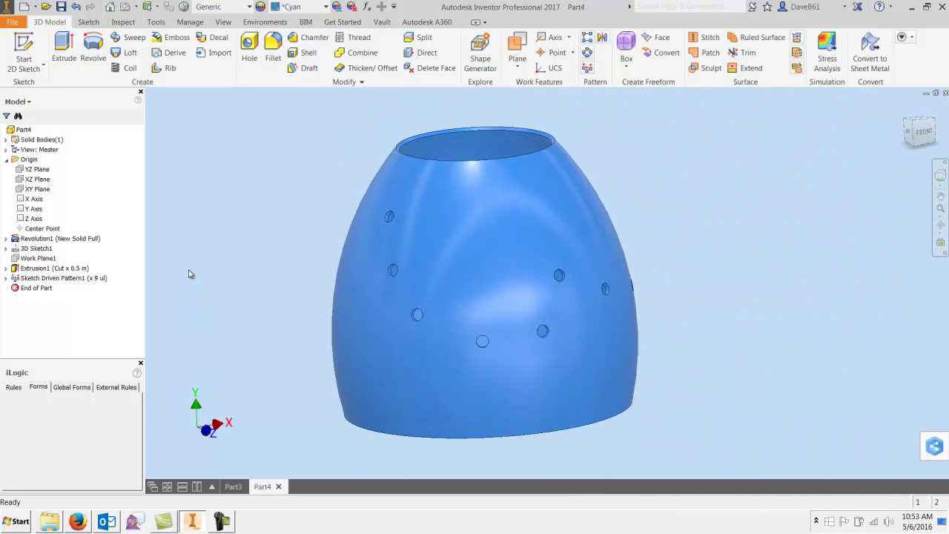
# Reopen 3D Sketch1 and drag its fit points so the spline sweeps lower and flatter on the right
pyautogui.rightClick(30, 249)
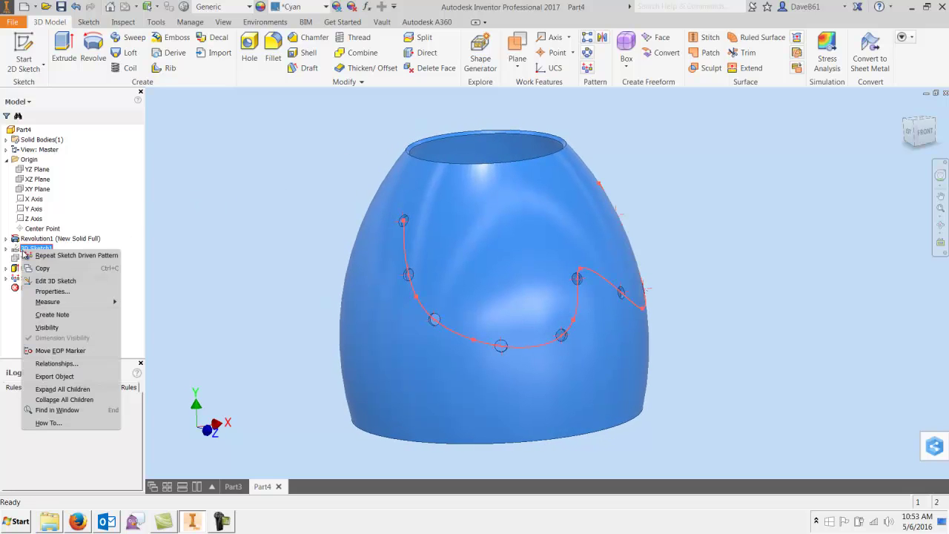
pyautogui.click(52, 282)
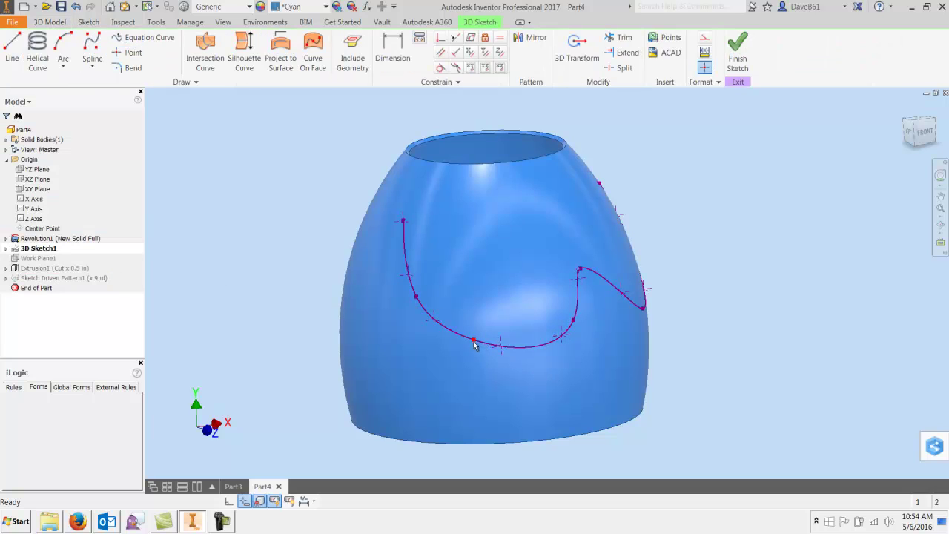
pyautogui.moveTo(475, 343); pyautogui.dragTo(466, 361)
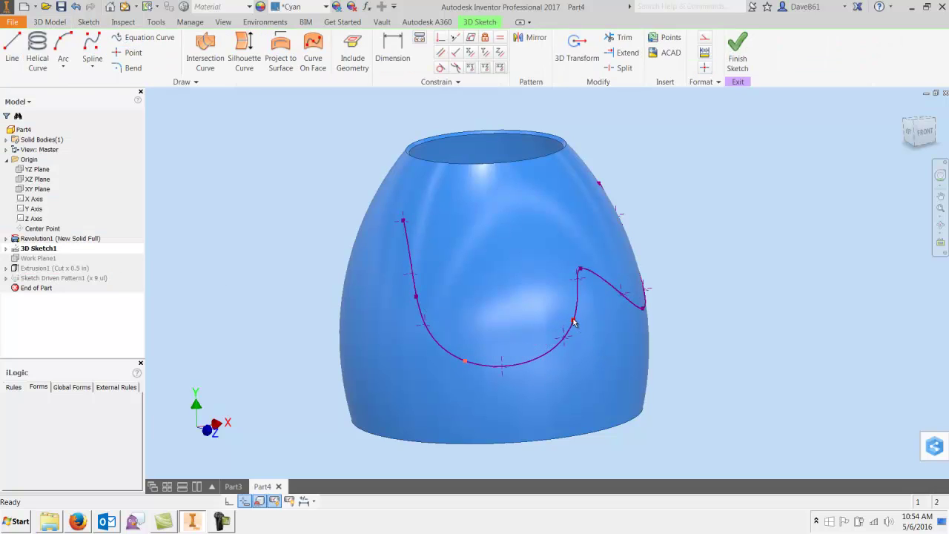
pyautogui.moveTo(574, 321); pyautogui.dragTo(585, 340)
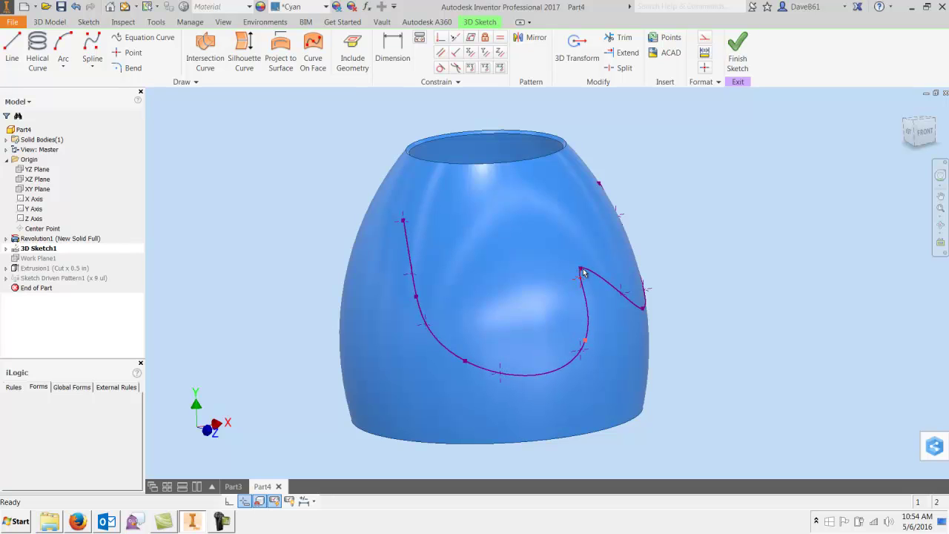
pyautogui.moveTo(616, 321)
pyautogui.keyDown('shift'); pyautogui.mouseDown(button='middle')
pyautogui.moveTo(689, 354)
pyautogui.moveTo(673, 326)
pyautogui.mouseUp(button='middle'); pyautogui.keyUp('shift')
pyautogui.moveTo(671, 324); pyautogui.dragTo(655, 286)
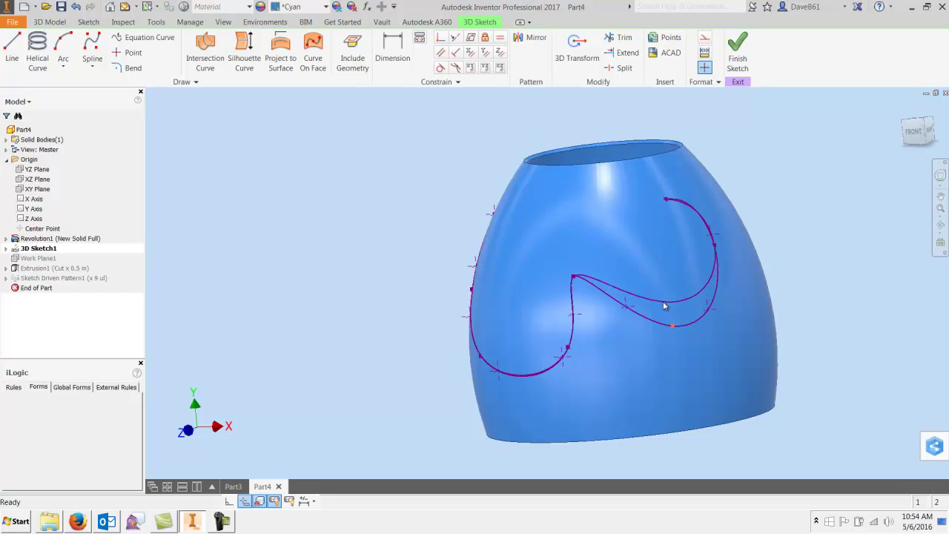